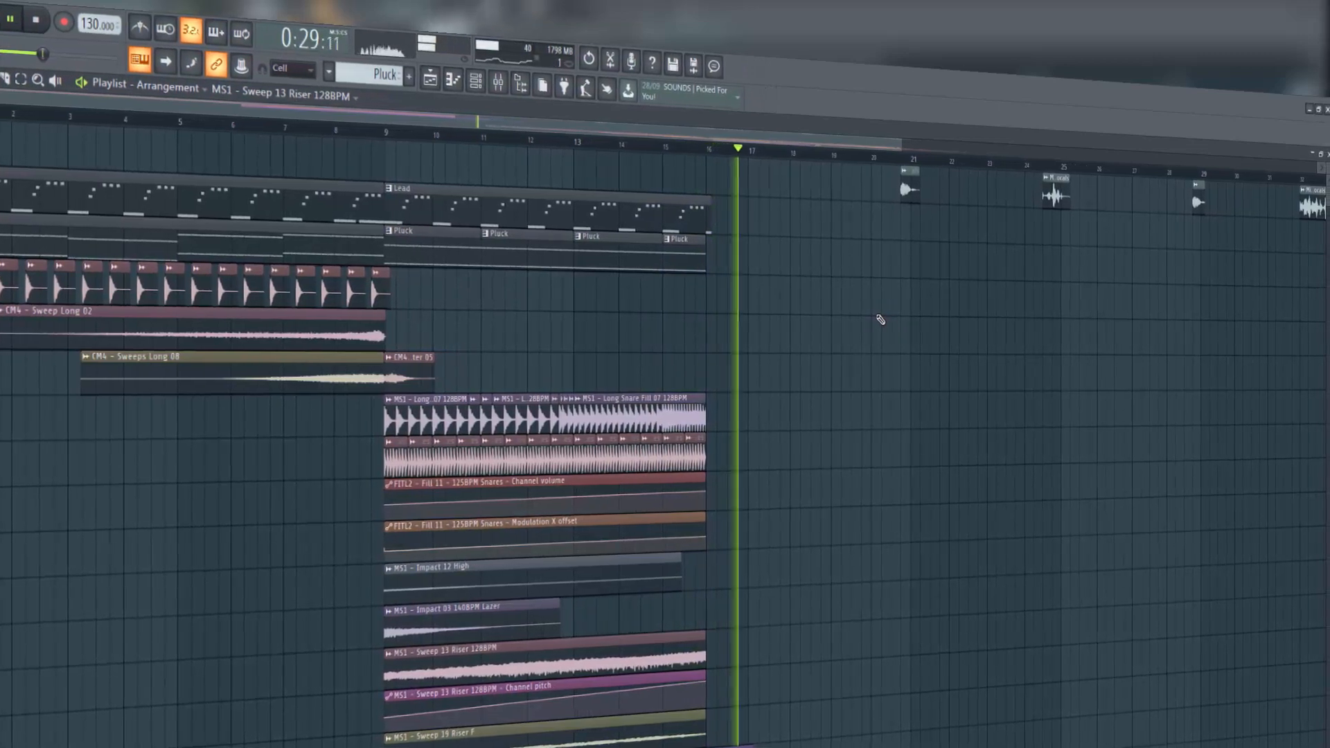
Play back the Drop Lead pattern and audition its LD - The K #4 layer in Serum
{"action": "key", "text": "space"}
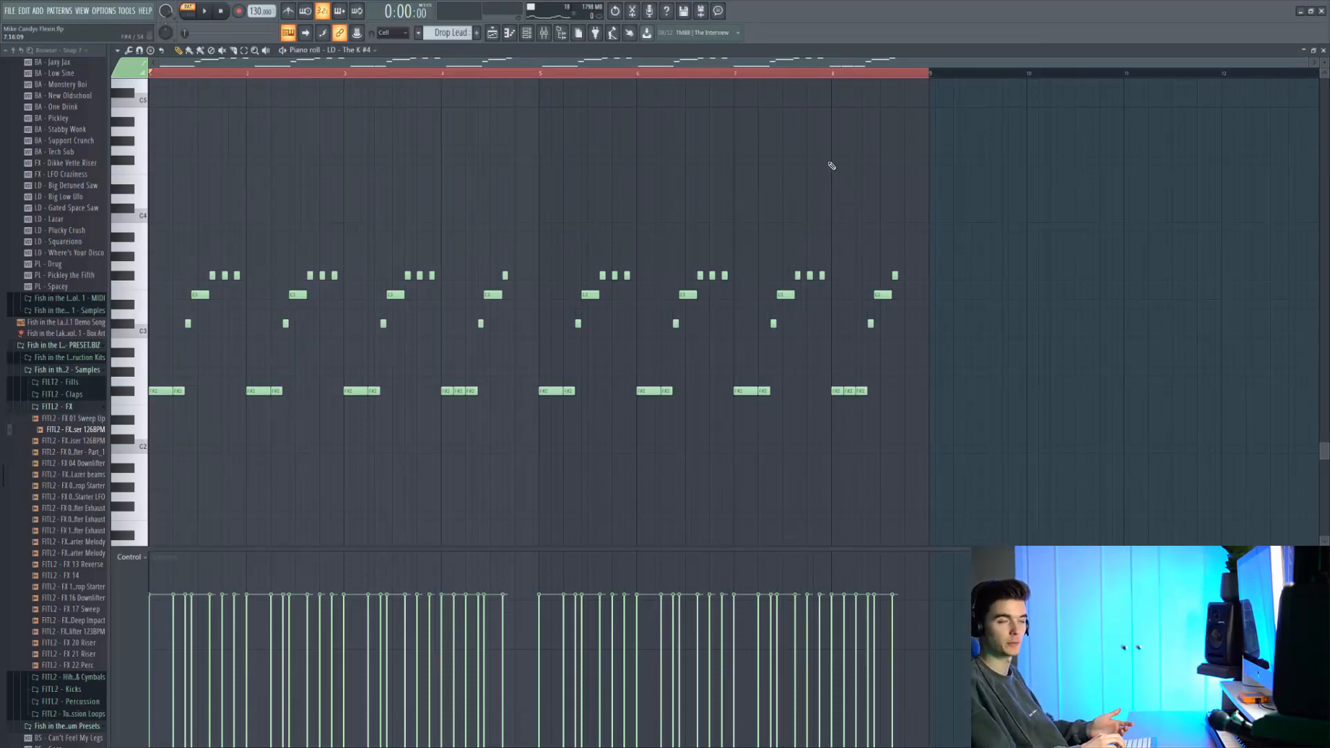
{"action": "key", "text": "space"}
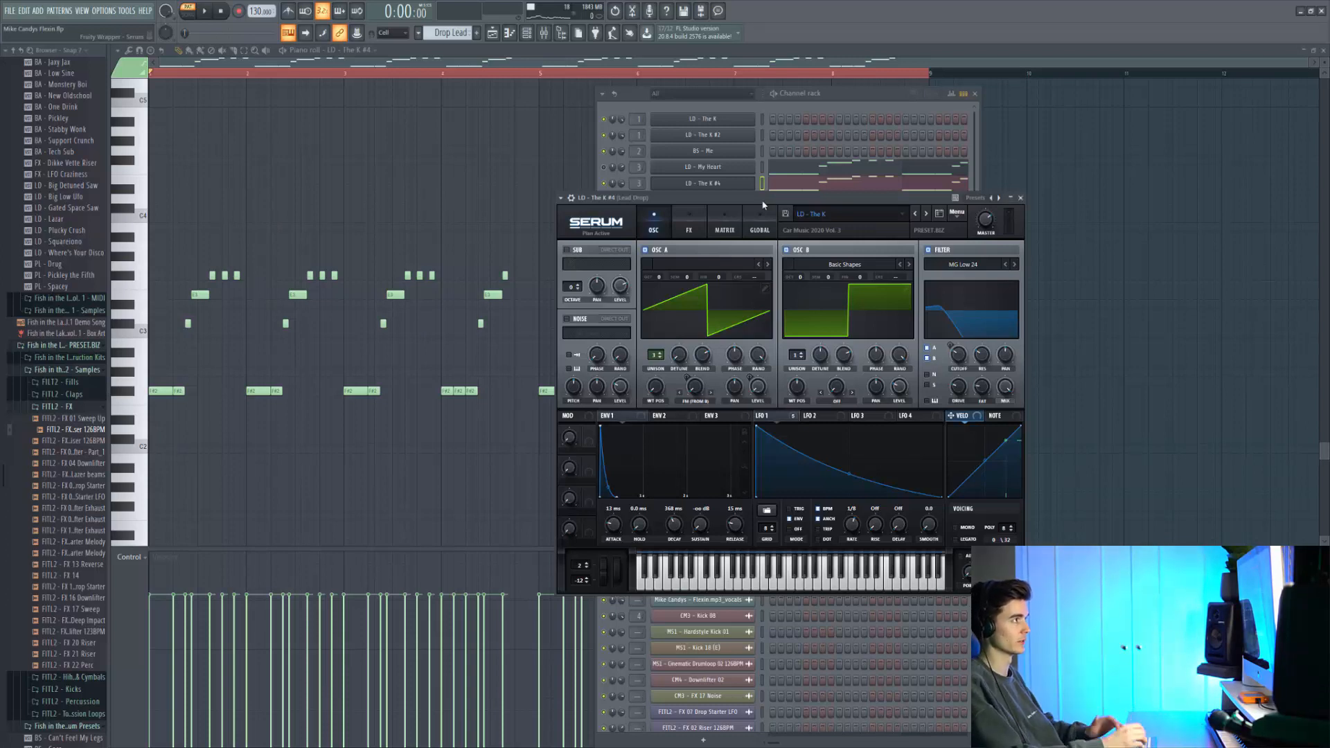
{"action": "key", "text": "space"}
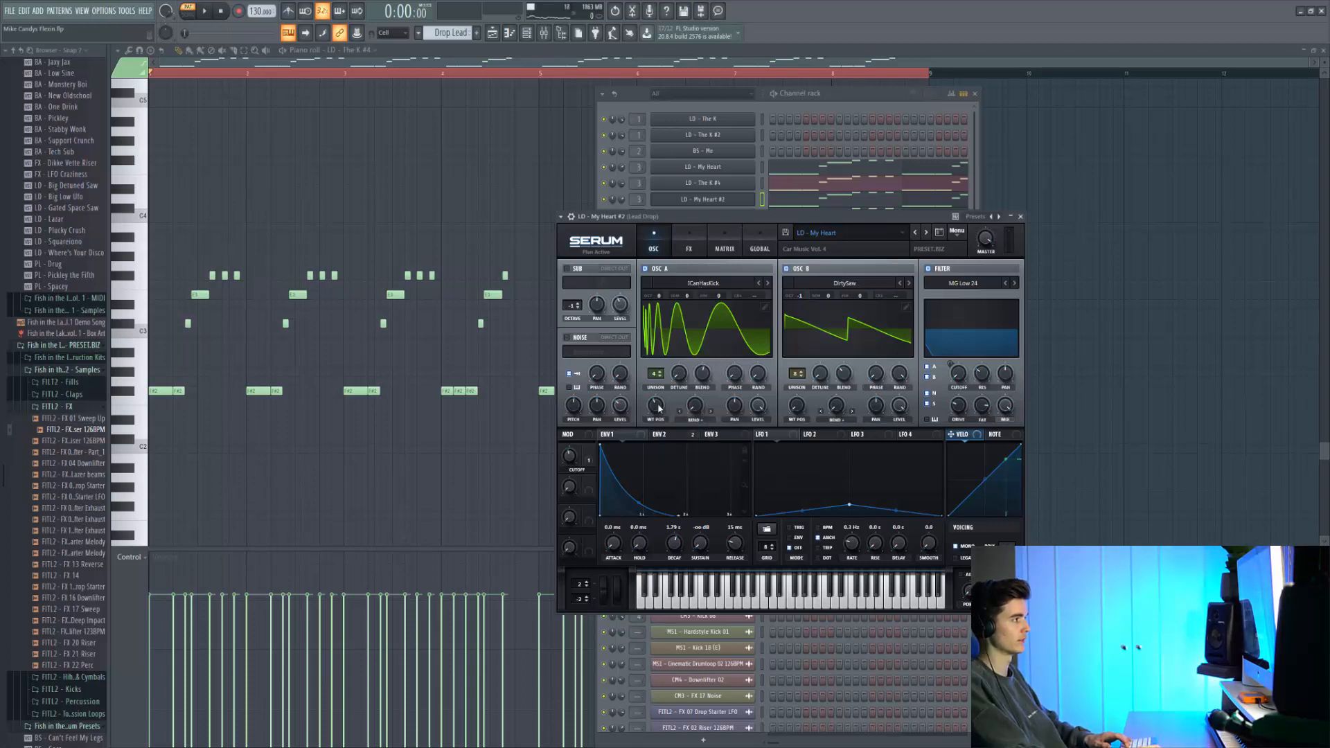
Try raising oscillator A's wavetable position on the LD - My Heart #2 layer, undo it, and audition the layer
{"action": "left_click_drag", "start_coordinate": [658, 408], "coordinate": [659, 341]}
{"action": "key", "text": "ctrl+z"}
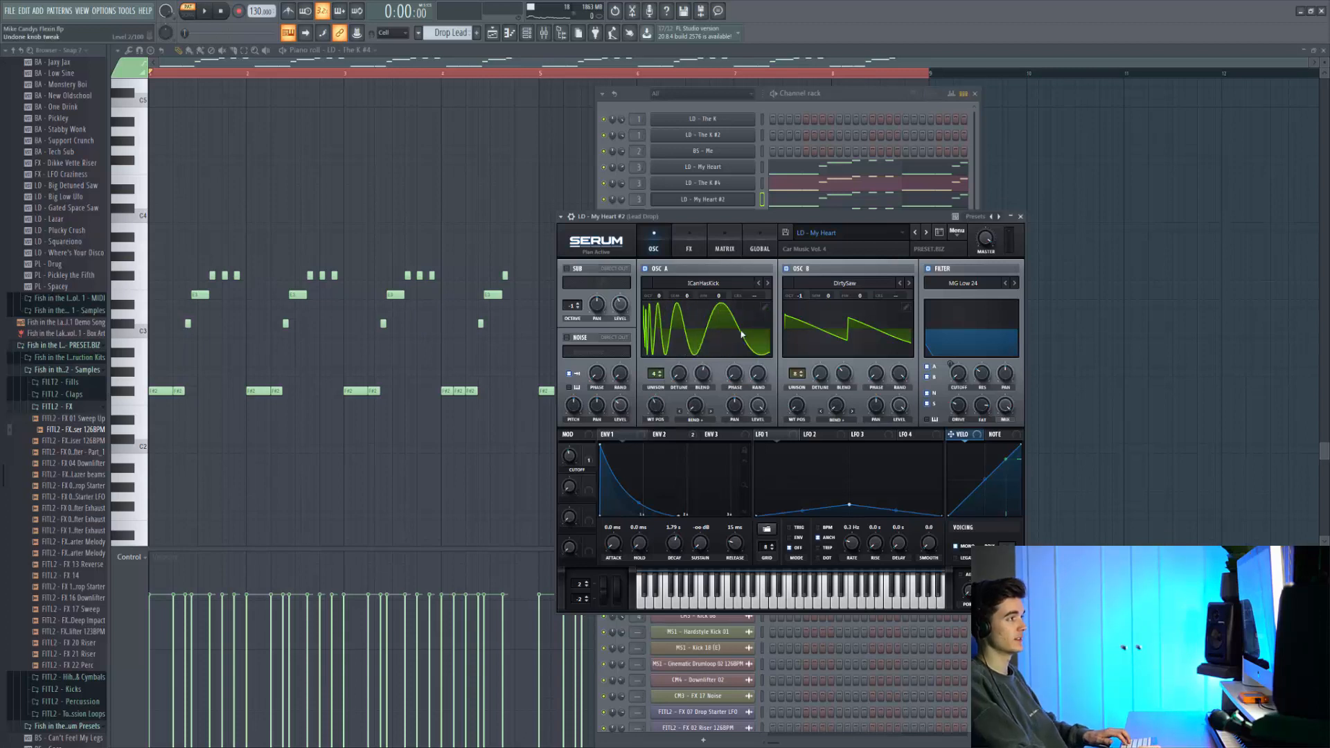
{"action": "key", "text": "space"}
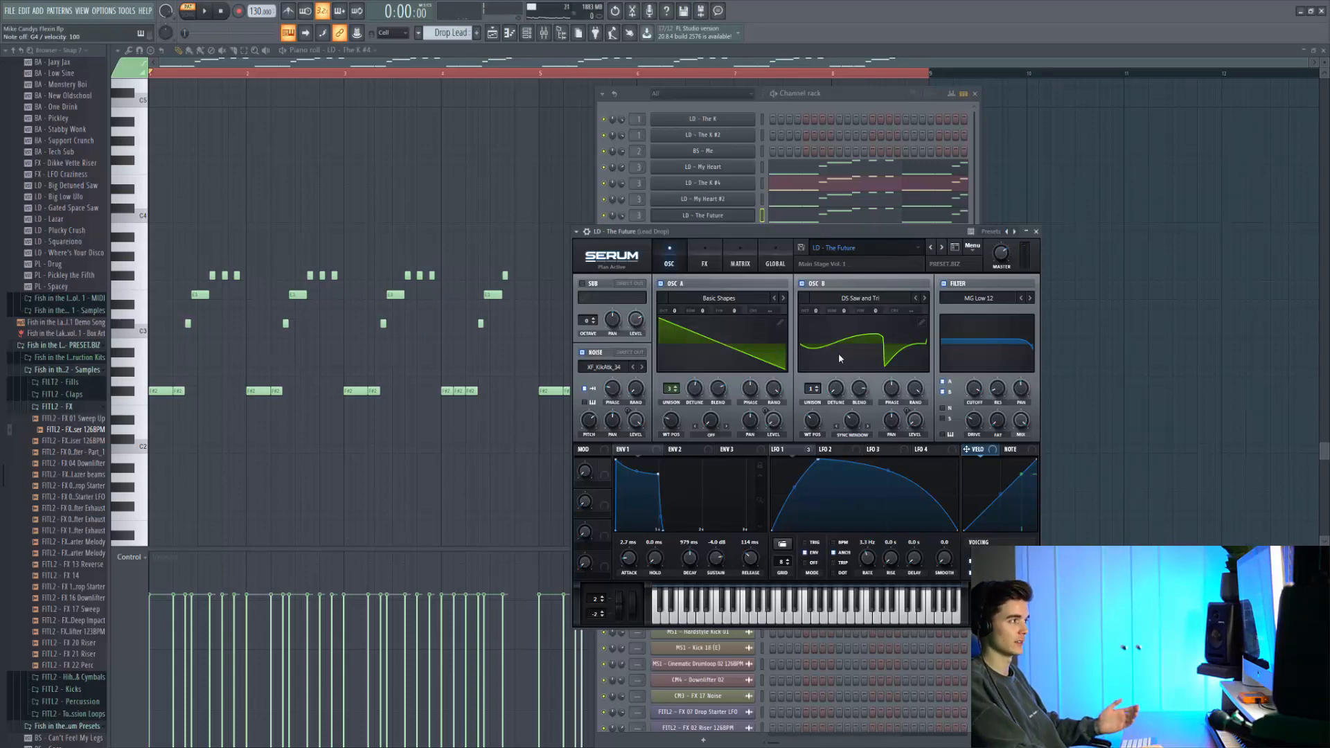
Audition the complete Drop Lead pattern with all layers together, then show the mixer
{"action": "left_click", "coordinate": [521, 34]}
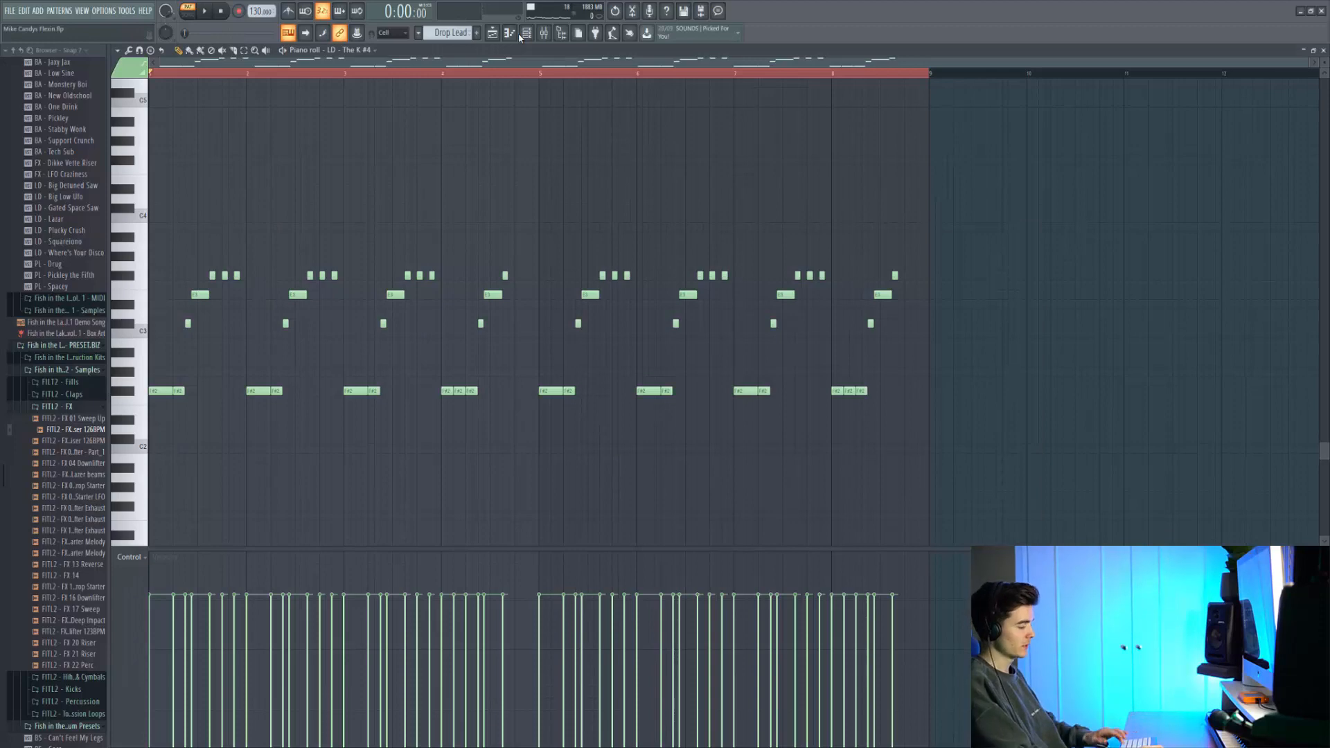
{"action": "key", "text": "space"}
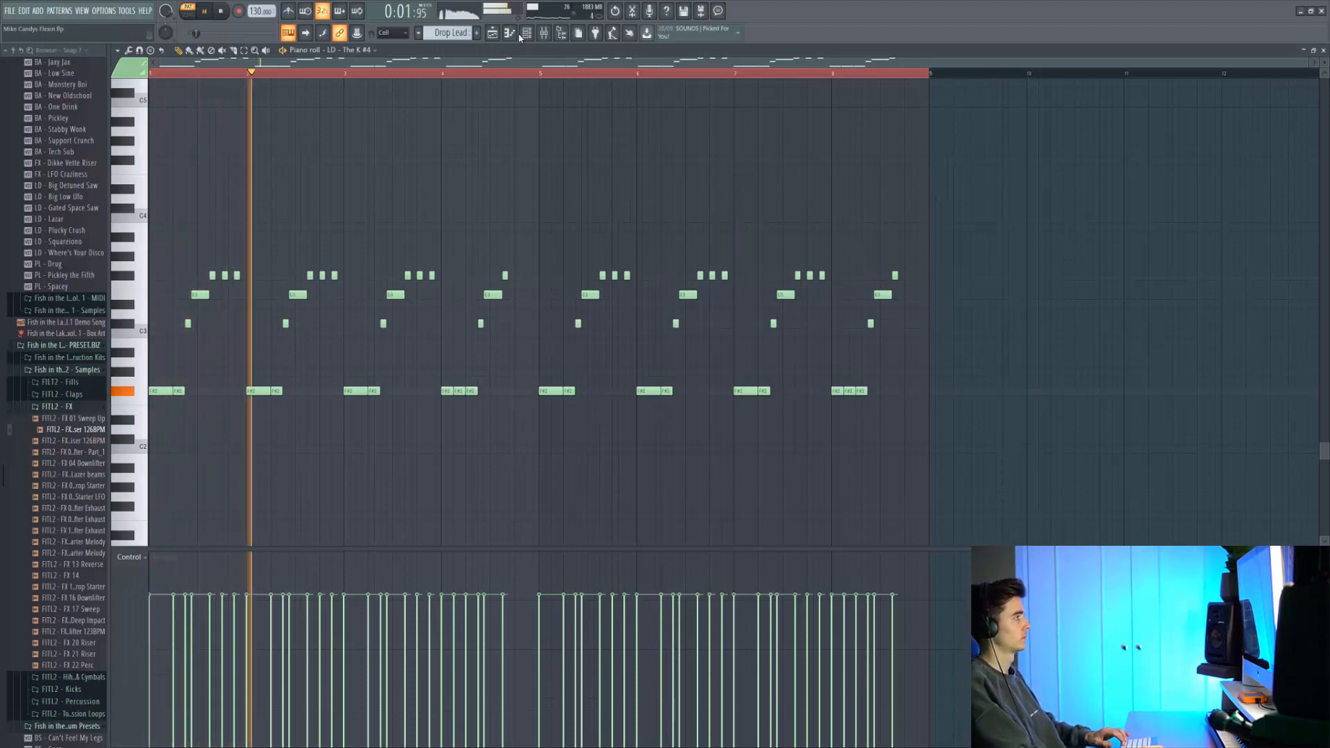
{"action": "key", "text": "space"}
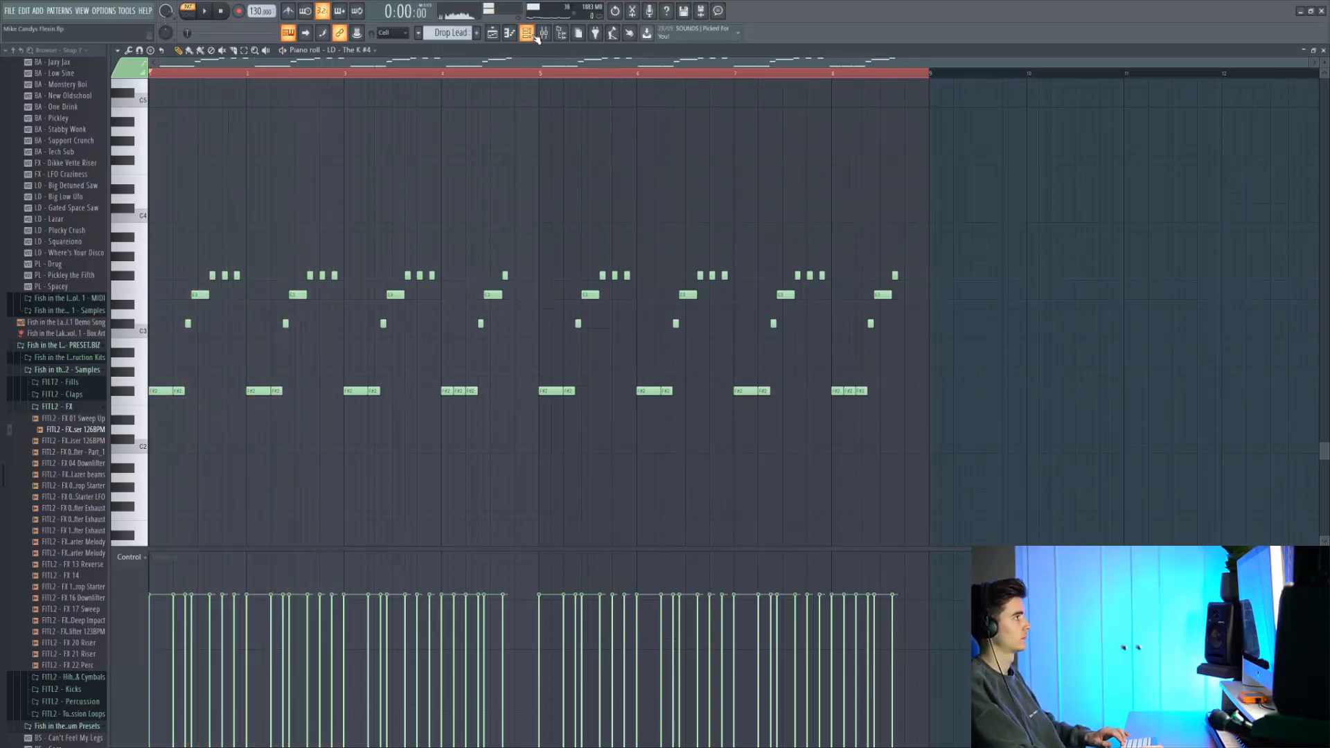
{"action": "left_click", "coordinate": [532, 35]}
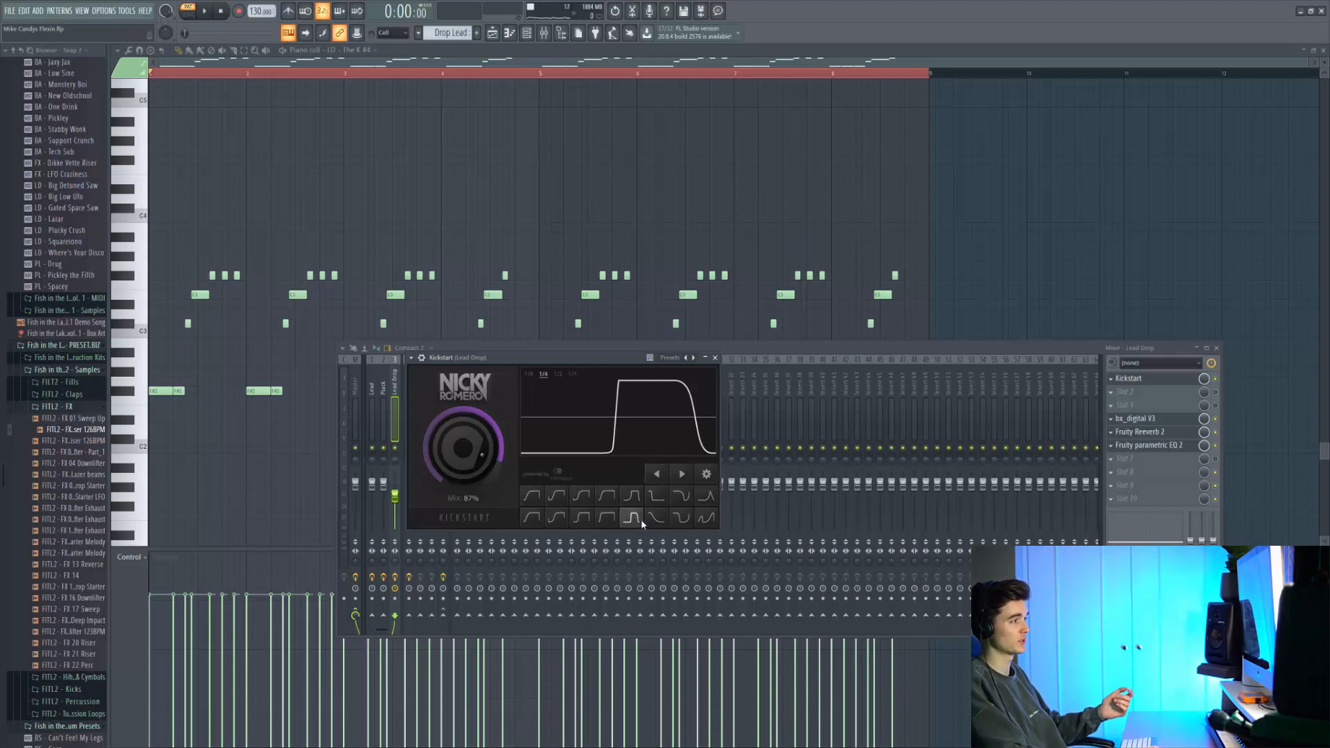
Compare the neighbouring Kickstart curve on the Lead Drop channel, return to the previous shape, and play the sidechained lead
{"action": "left_click", "coordinate": [681, 474]}
{"action": "left_click", "coordinate": [658, 474]}
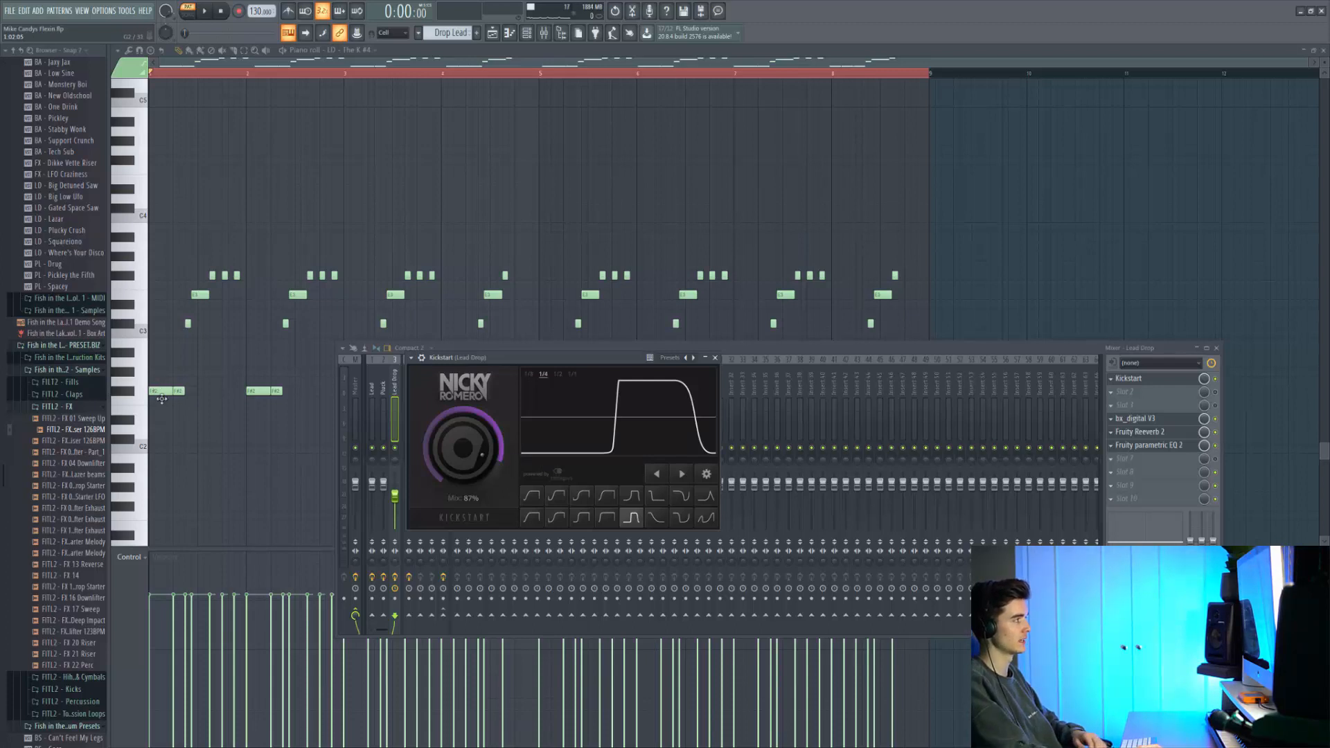
{"action": "key", "text": "space"}
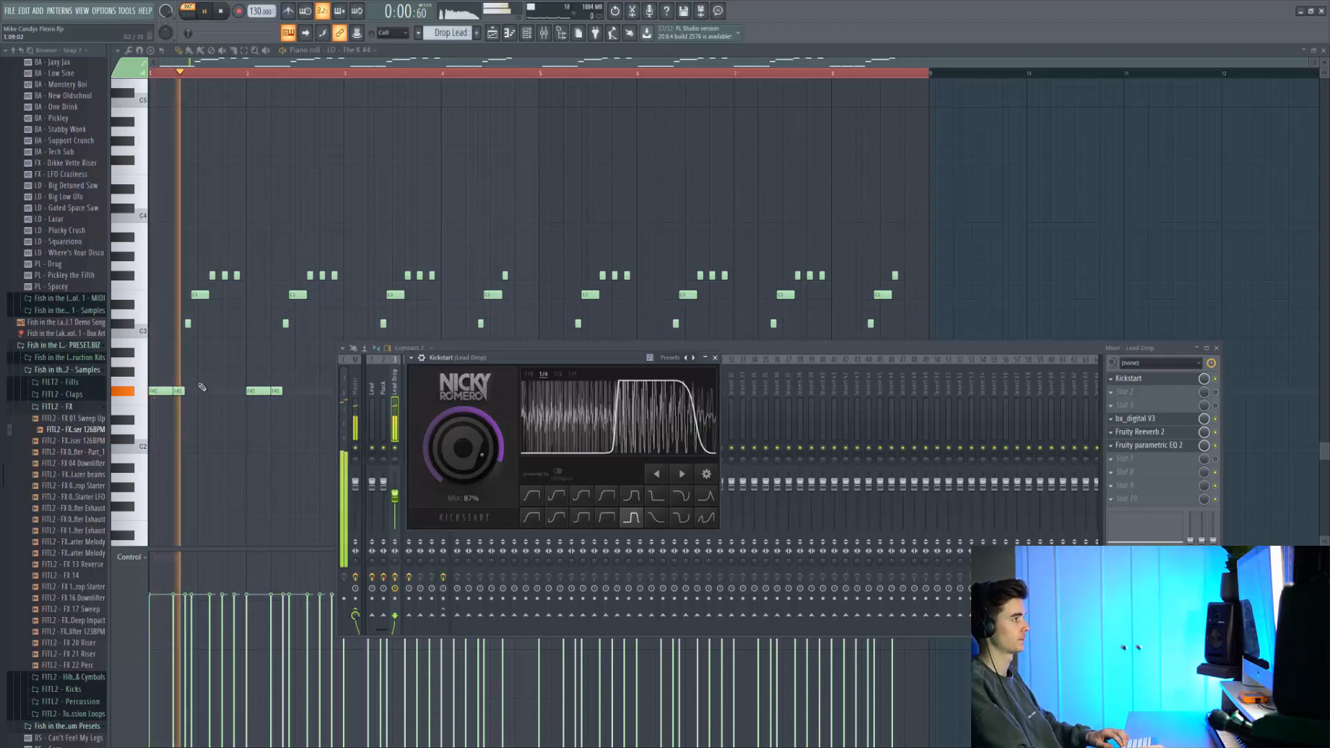
Open bx_digital V3 on the Lead Drop channel and adjust the low and high dips in Fruity parametric EQ 2
{"action": "left_click", "coordinate": [1136, 418]}
{"action": "key", "text": "space"}
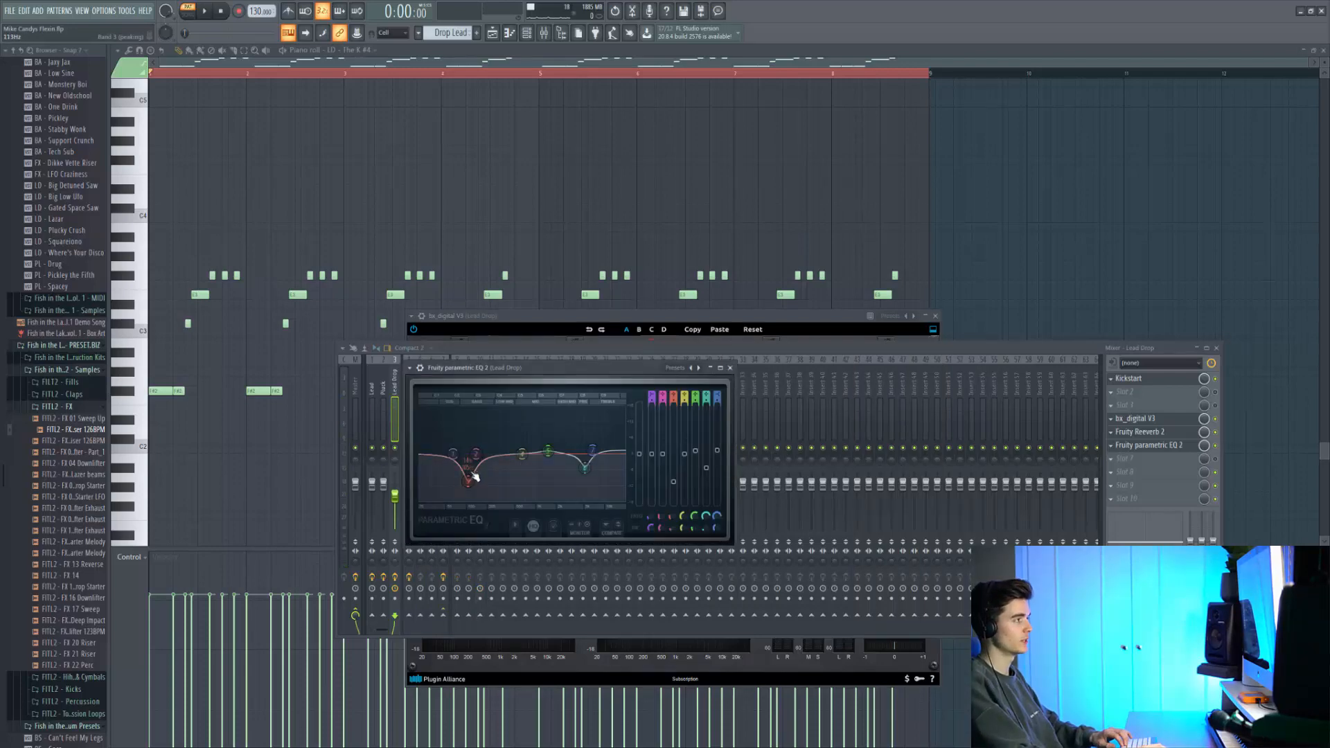
{"action": "left_click_drag", "start_coordinate": [466, 466], "coordinate": [468, 477]}
{"action": "left_click_drag", "start_coordinate": [593, 452], "coordinate": [597, 479]}
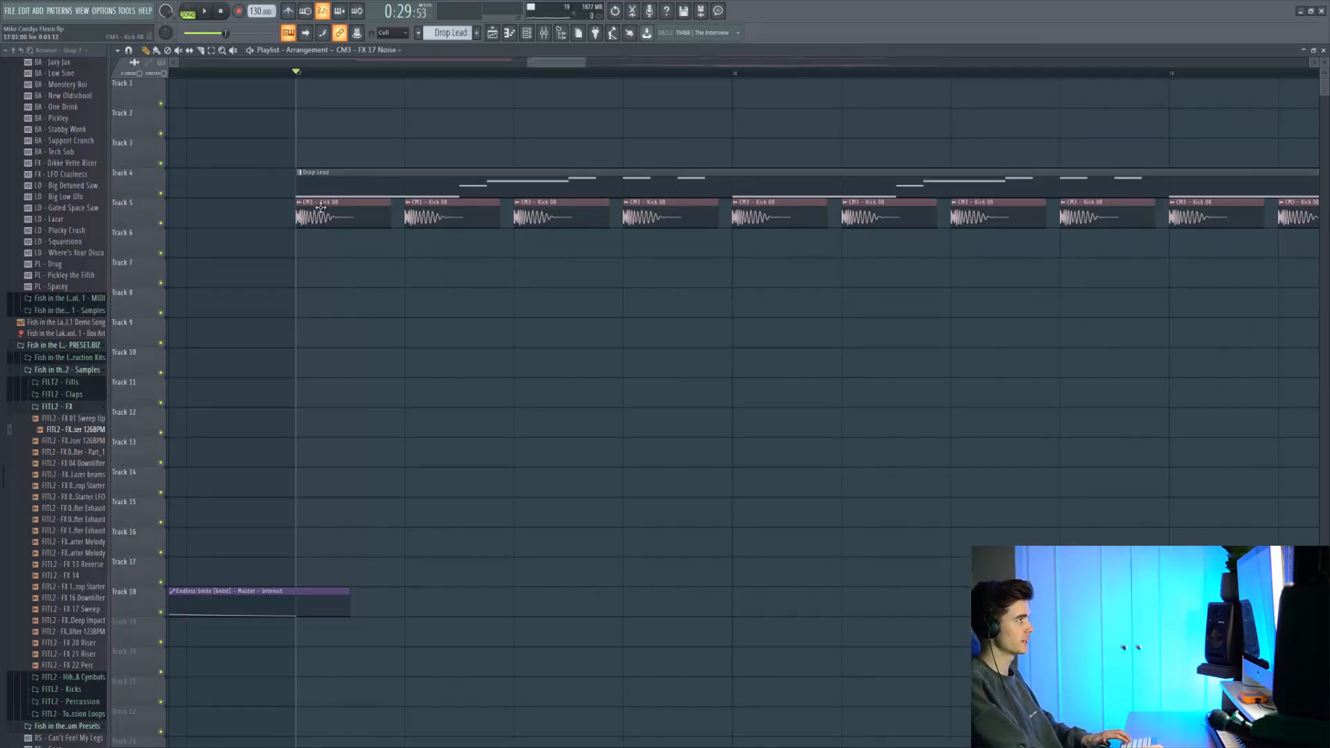
Play the drop's kick and mute Track 4 and Track 5 to isolate the Cinematic Drumloop
{"action": "key", "text": "space"}
{"action": "left_click", "coordinate": [161, 194]}
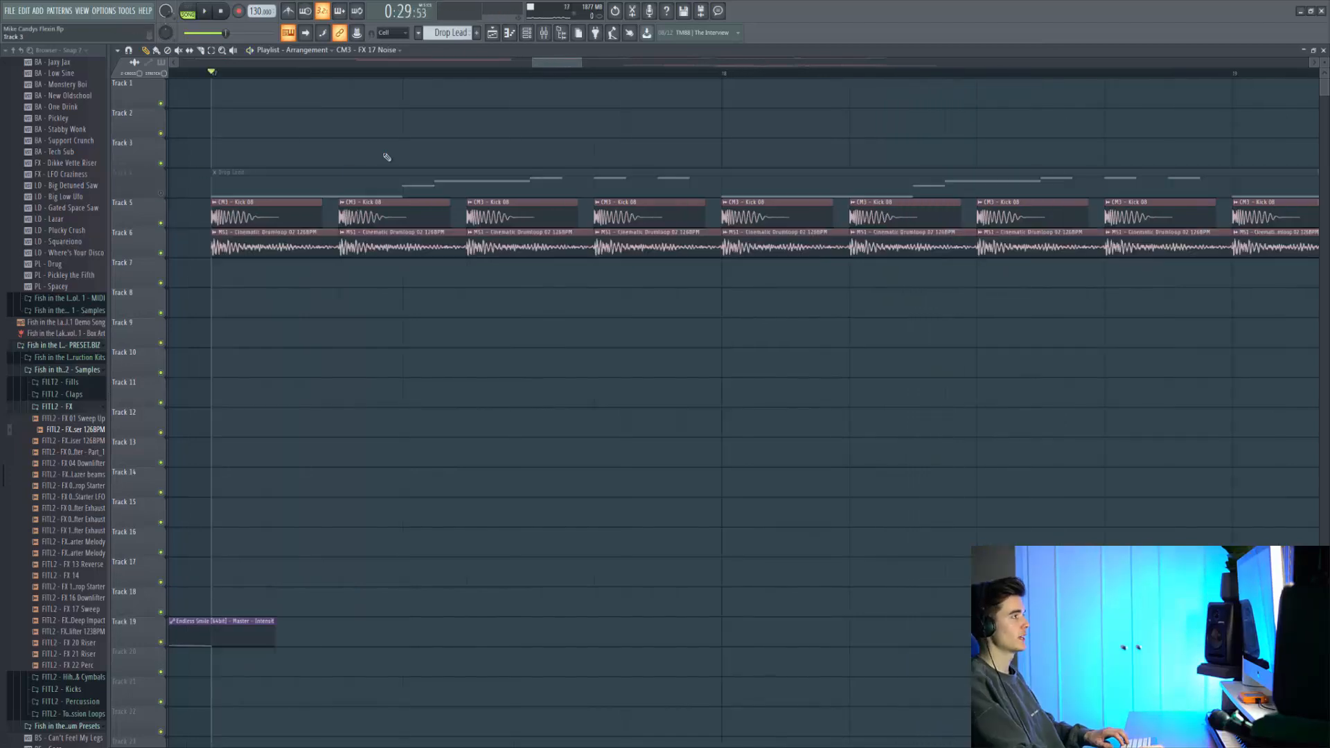
{"action": "left_click", "coordinate": [162, 223]}
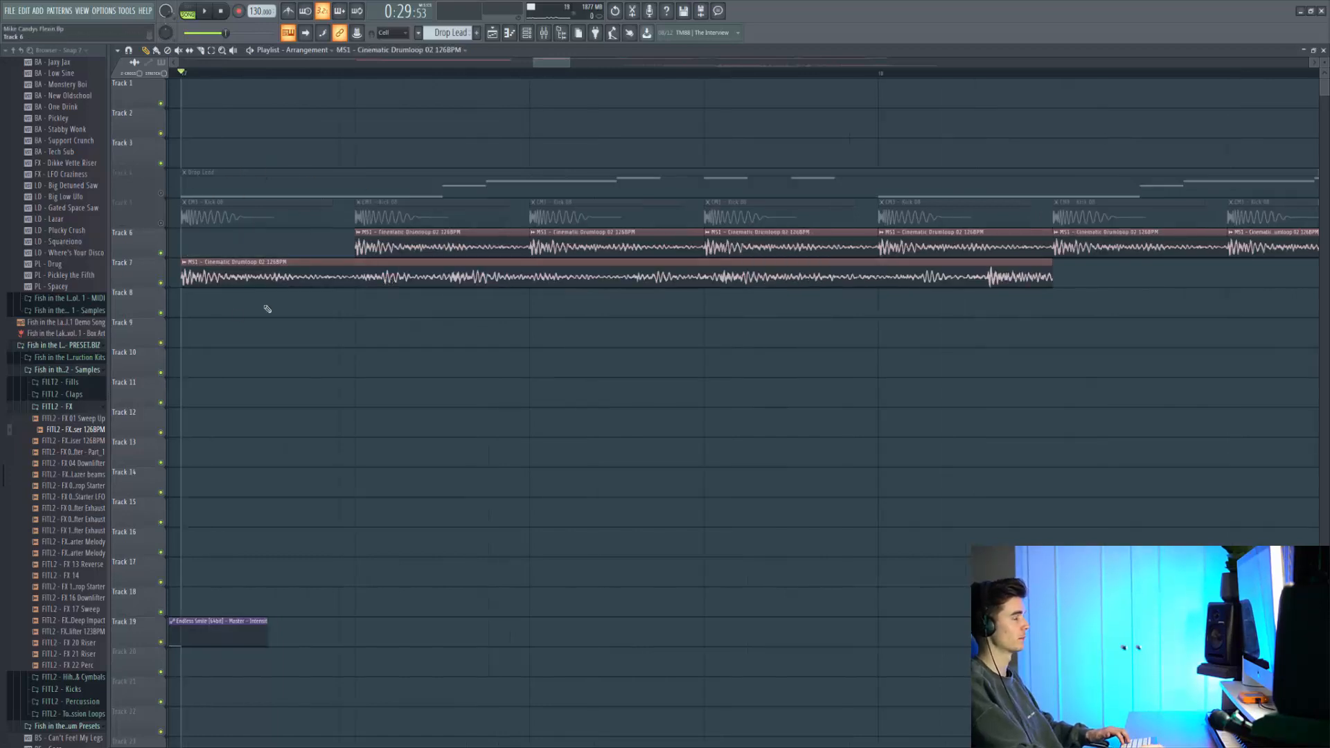
Place the first Cinematic Drumloop clip back on Track 6 and unmute the kick and lead tracks for playback
{"action": "scroll", "coordinate": [485, 305], "scroll_direction": "down", "scroll_amount": 4}
{"action": "left_click_drag", "start_coordinate": [657, 279], "coordinate": [444, 235]}
{"action": "left_click", "coordinate": [161, 210]}
{"action": "key", "text": "space"}
{"action": "left_click", "coordinate": [161, 193]}
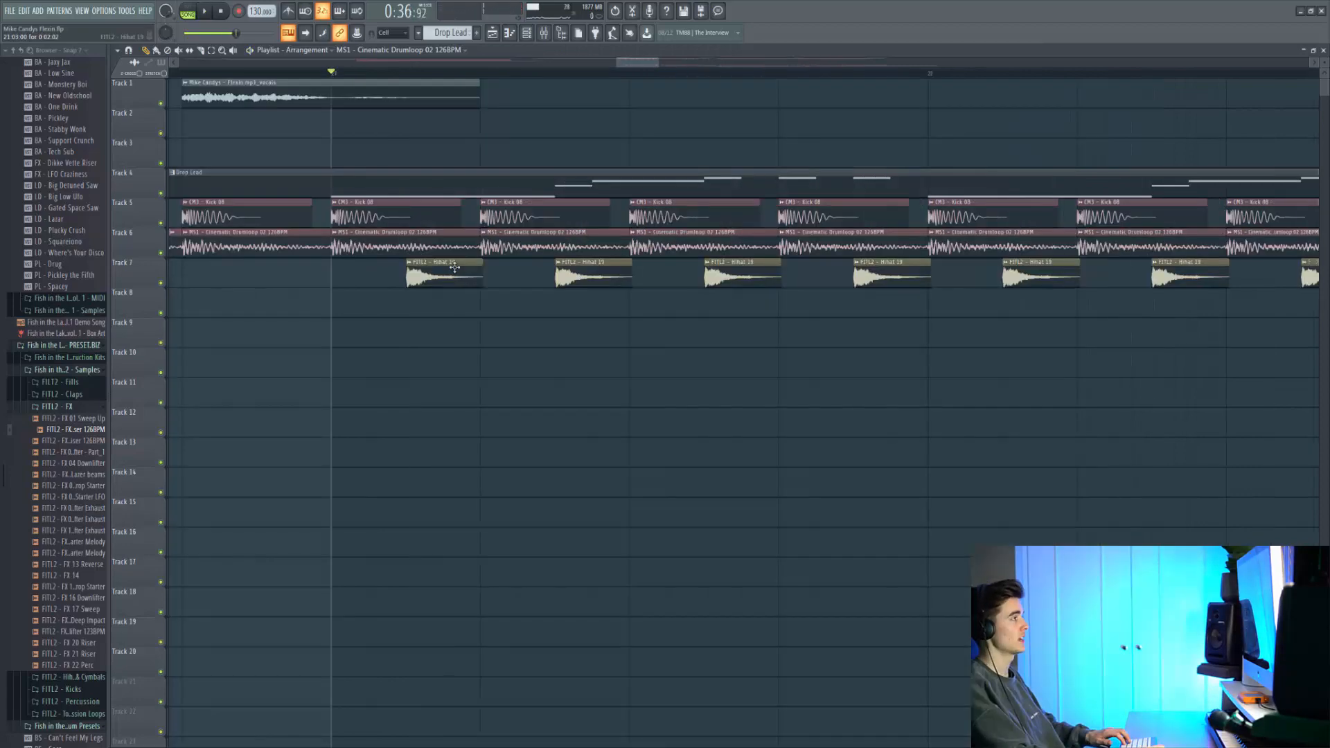
Inspect the FITL2 - Hihat 19 clip's sample settings and its miscellaneous functions
{"action": "scroll", "coordinate": [502, 230], "scroll_direction": "down", "scroll_amount": 6}
{"action": "scroll", "coordinate": [502, 230], "scroll_direction": "down", "scroll_amount": 3}
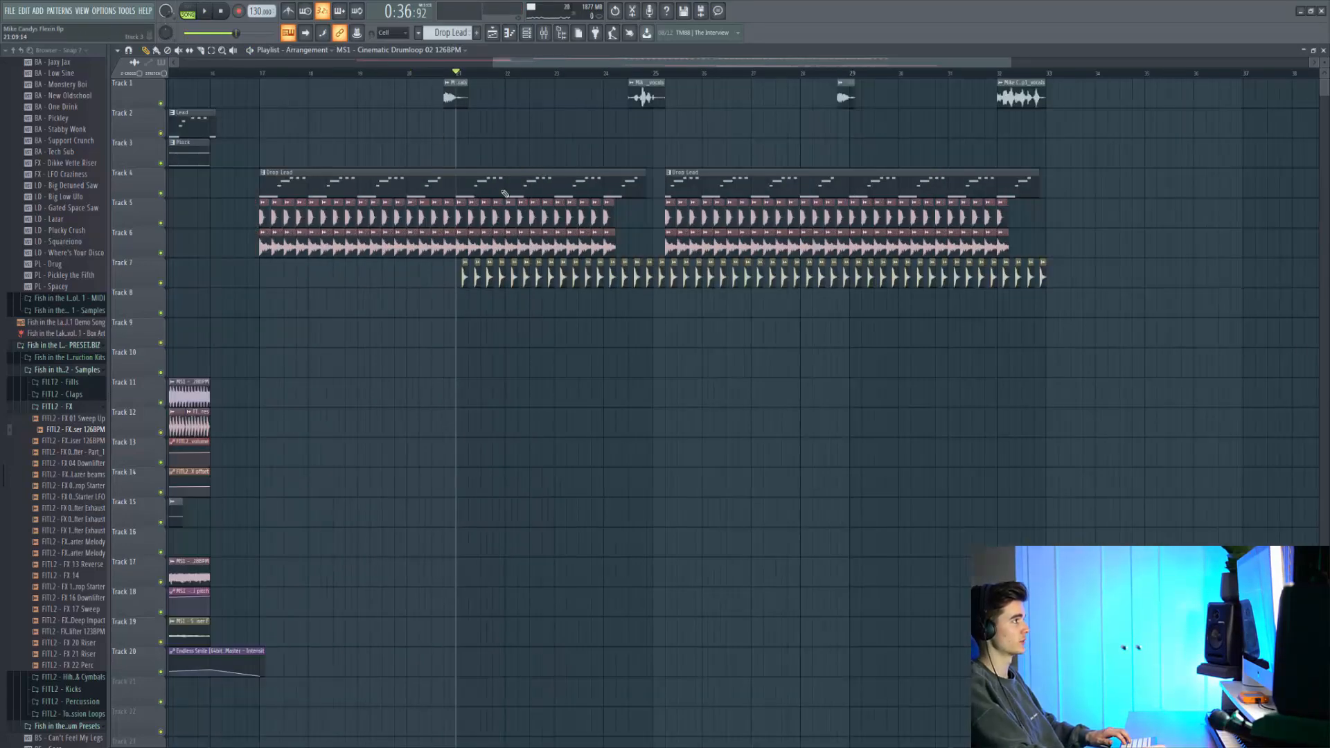
{"action": "scroll", "coordinate": [463, 271], "scroll_direction": "up", "scroll_amount": 9}
{"action": "double_click", "coordinate": [465, 271]}
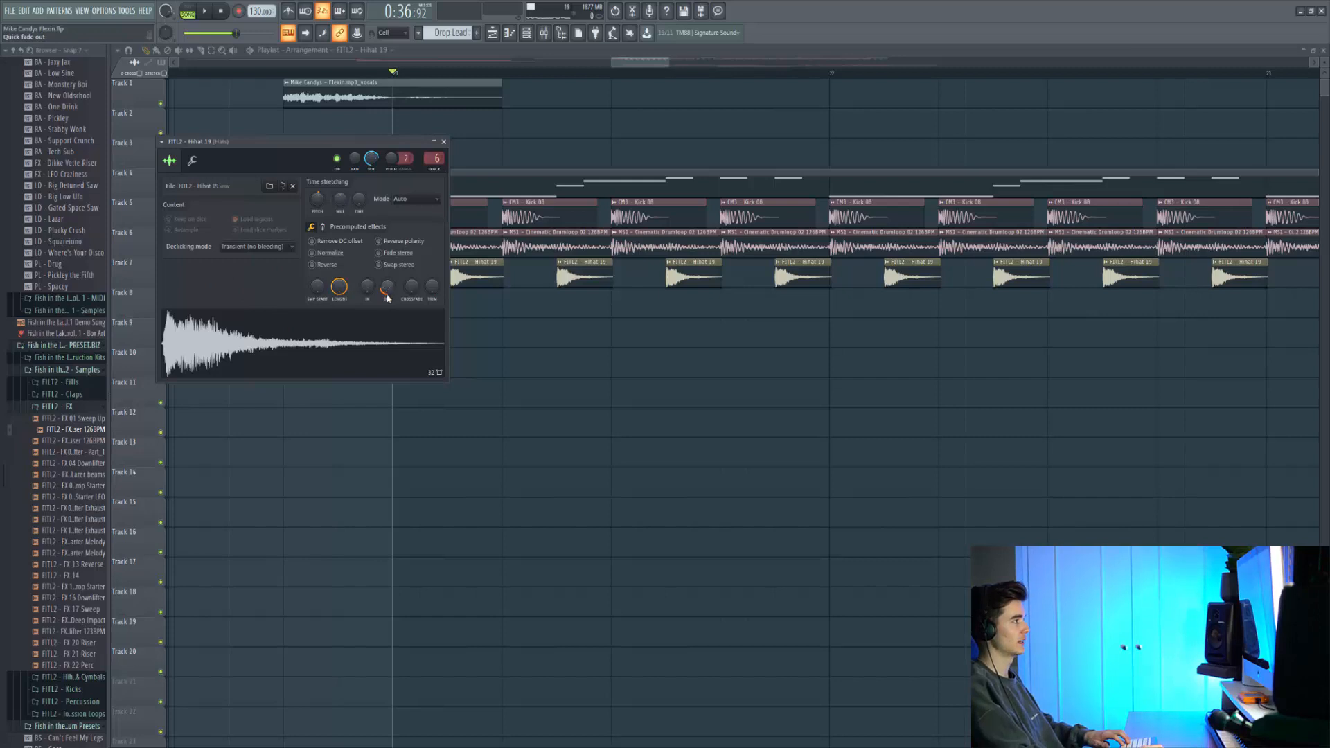
{"action": "left_click", "coordinate": [192, 161]}
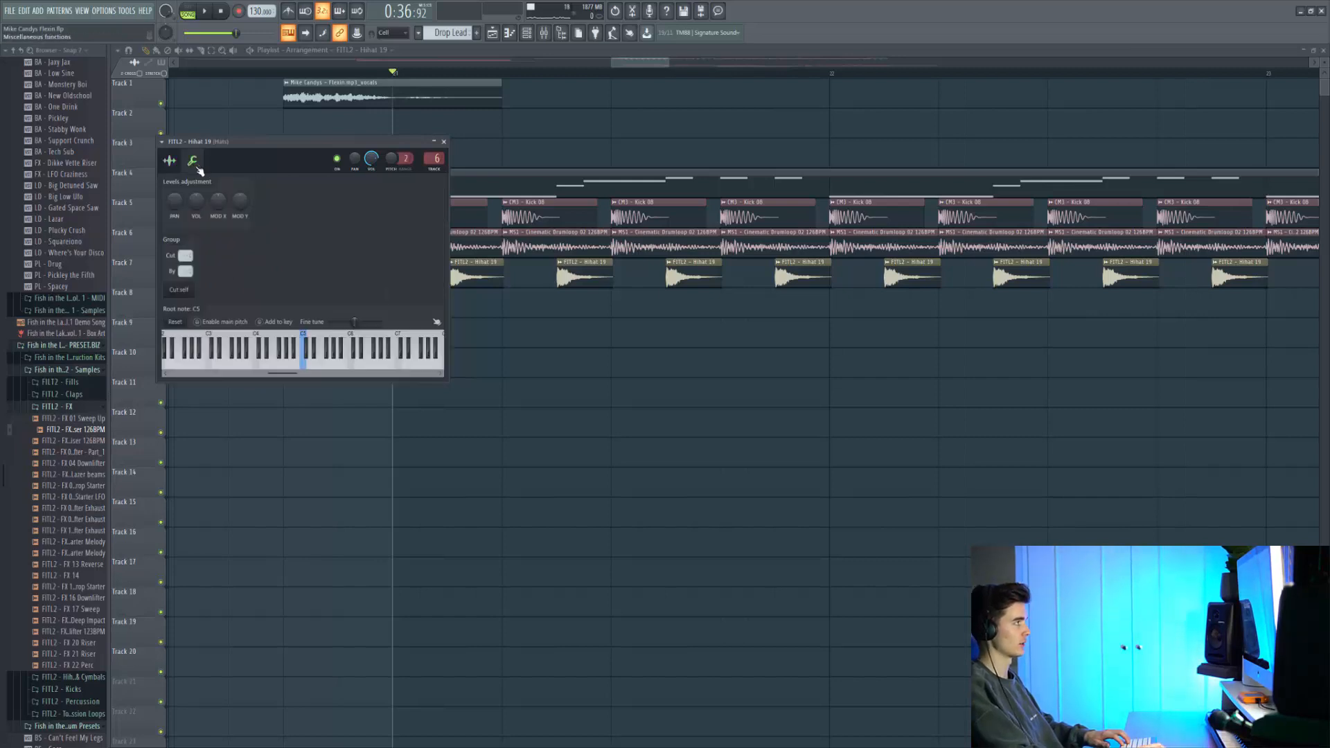
{"action": "left_click", "coordinate": [170, 161]}
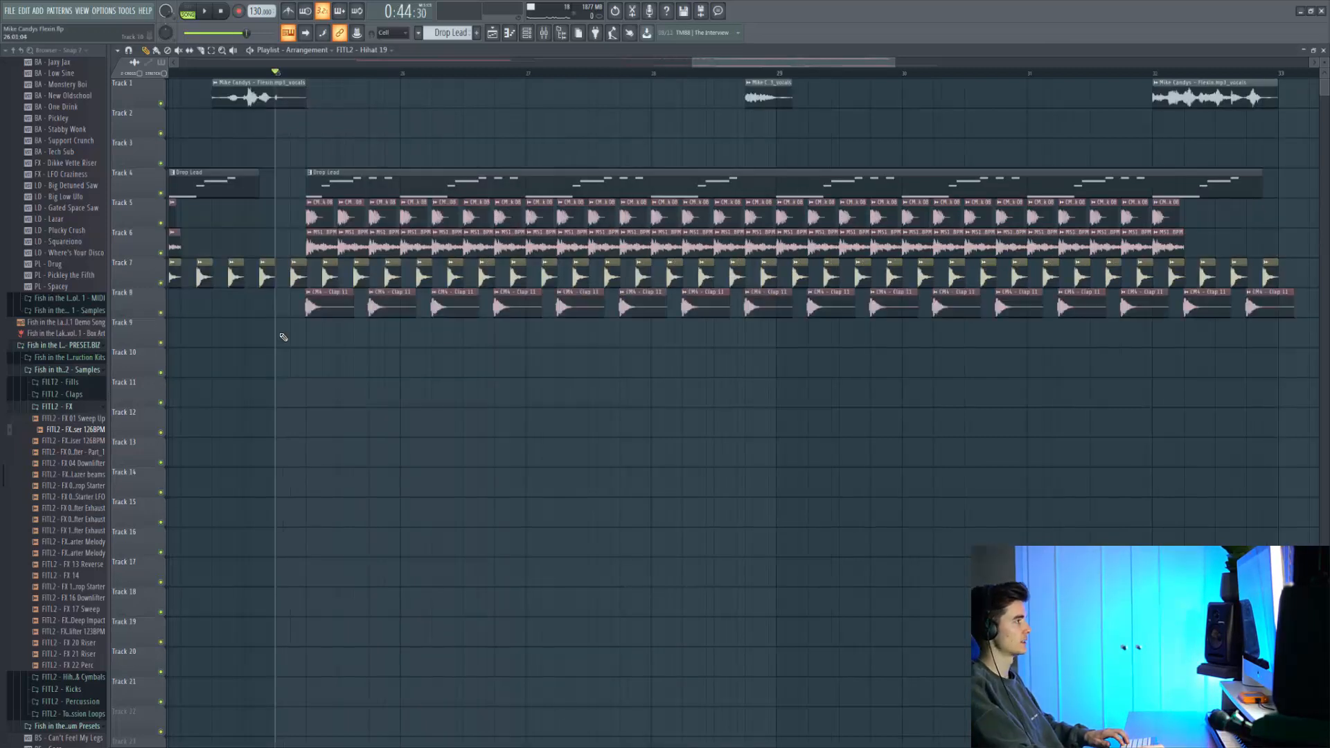
Play the second half of the drop with claps and check the CLA-3A compressor on the drum bus
{"action": "key", "text": "space"}
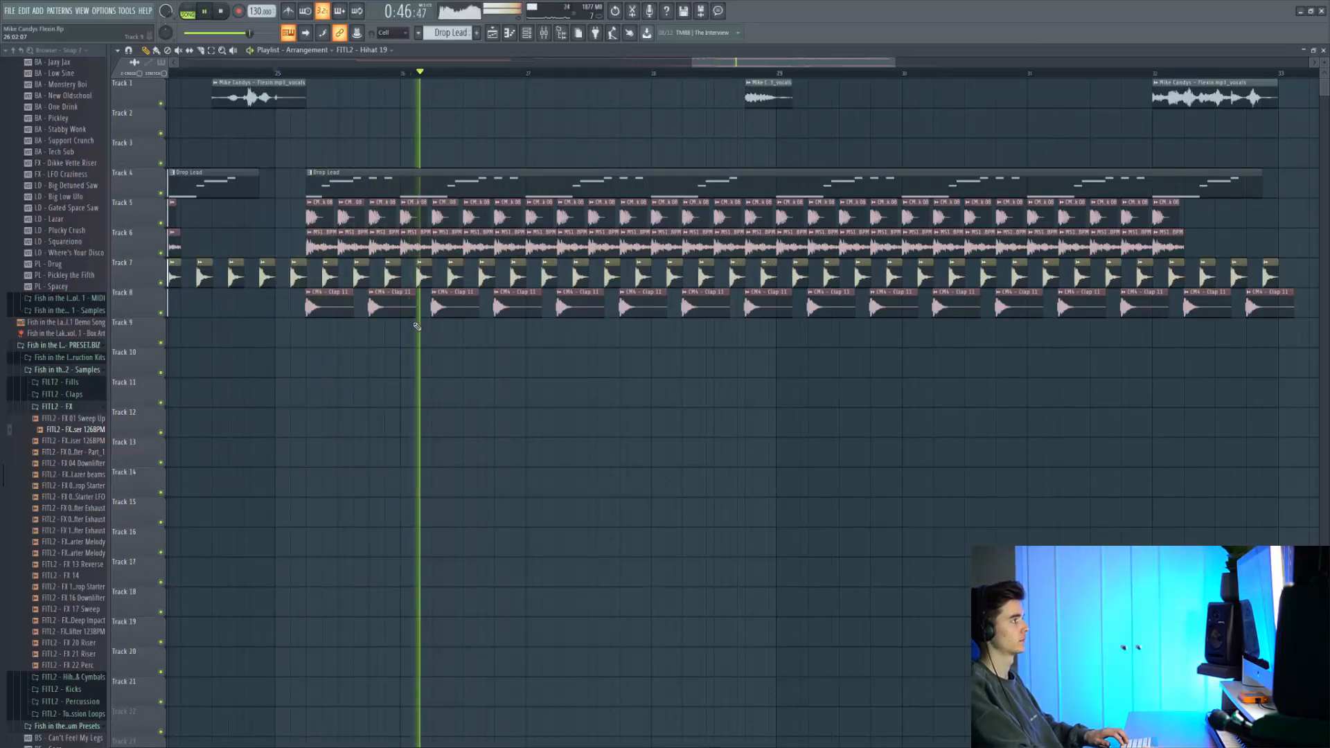
{"action": "scroll", "coordinate": [460, 320], "scroll_direction": "up", "scroll_amount": 5, "text": "ctrl"}
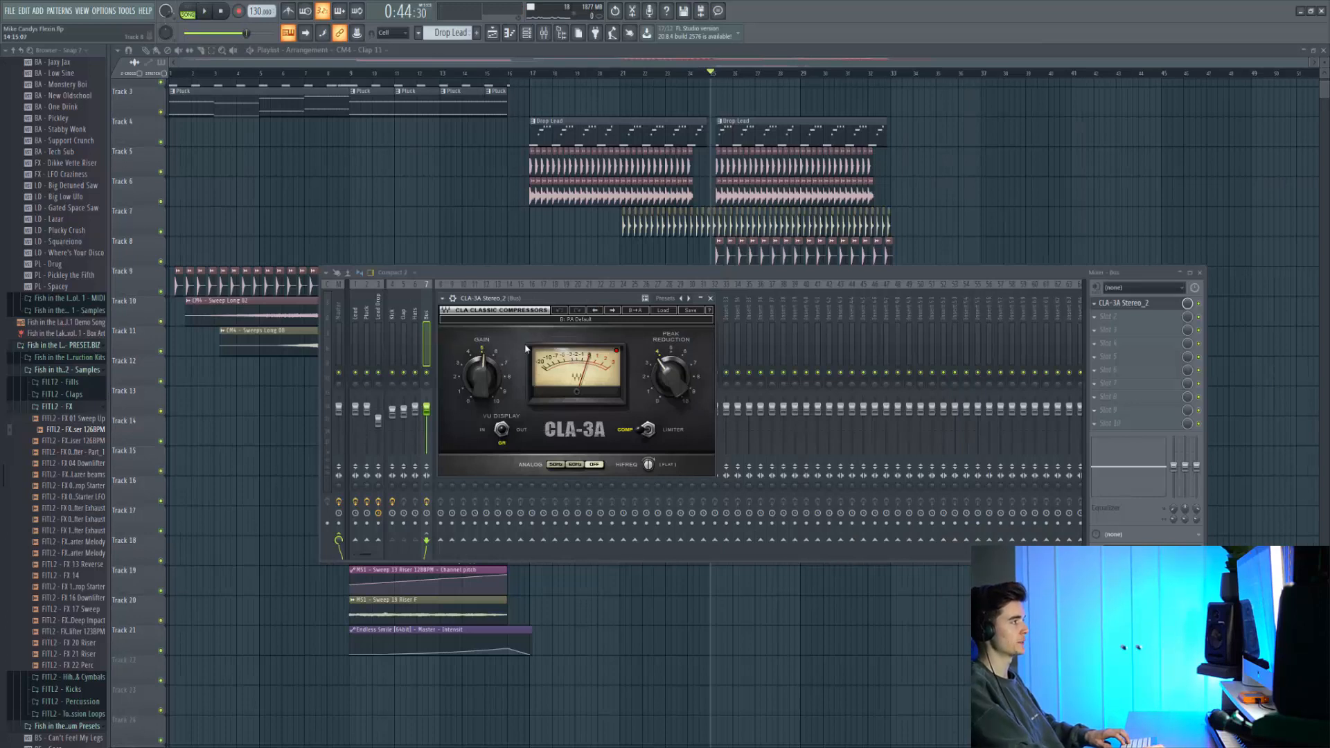
{"action": "key", "text": "space"}
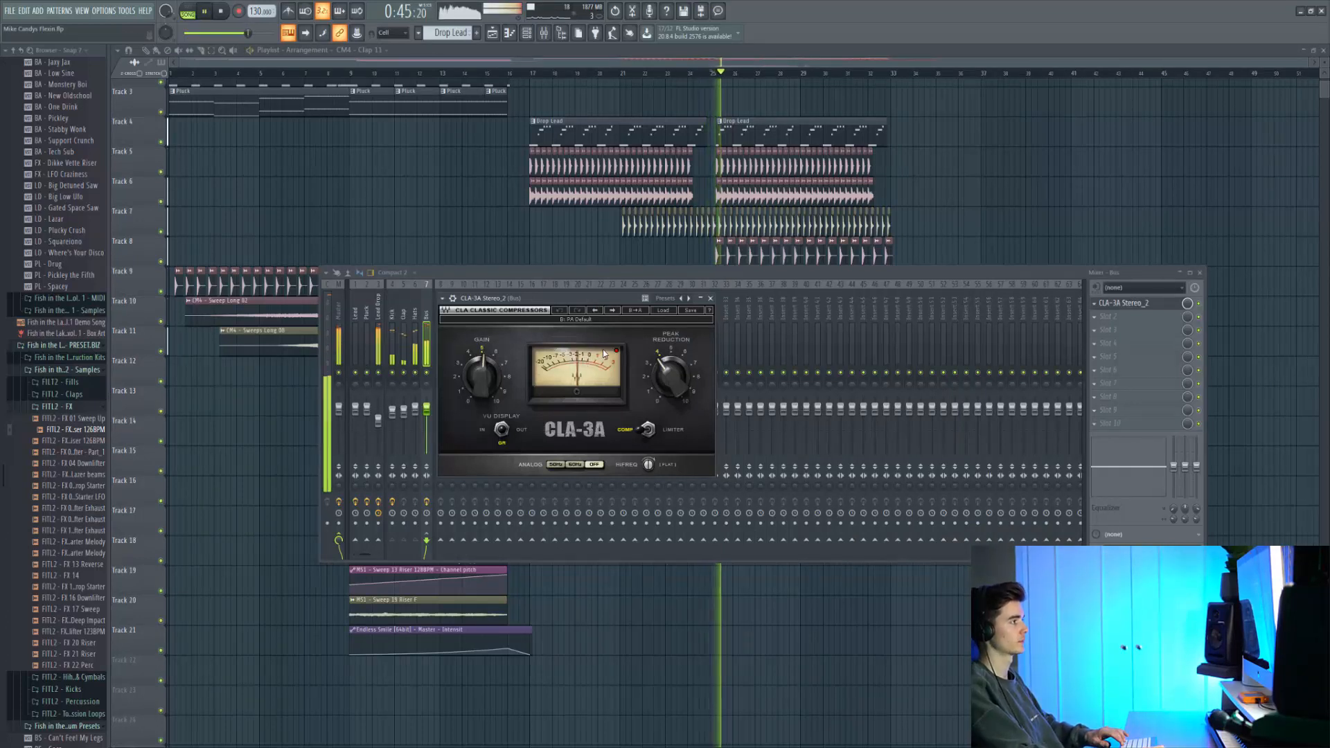
{"action": "key", "text": "space"}
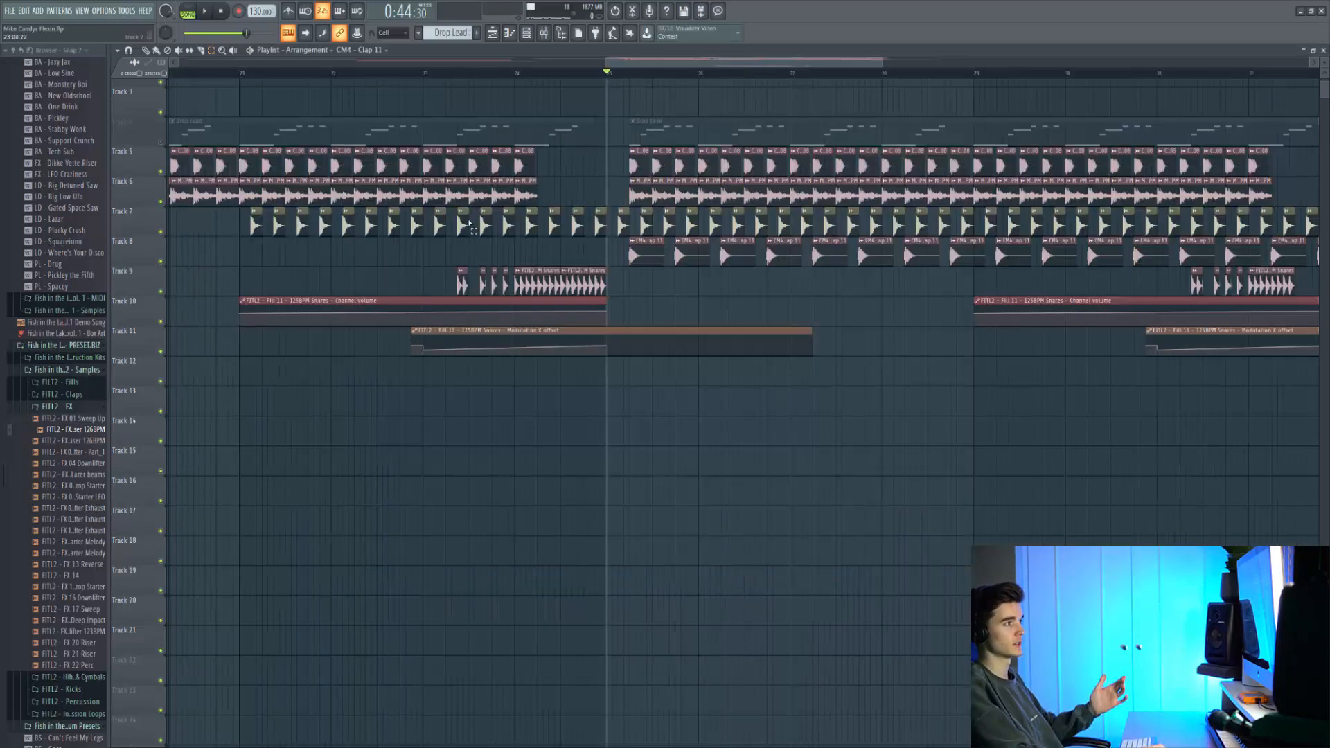
Play the drop's drums from bar 25 and examine the snare fills and automation clips on Tracks 9 to 11
{"action": "key", "text": "space"}
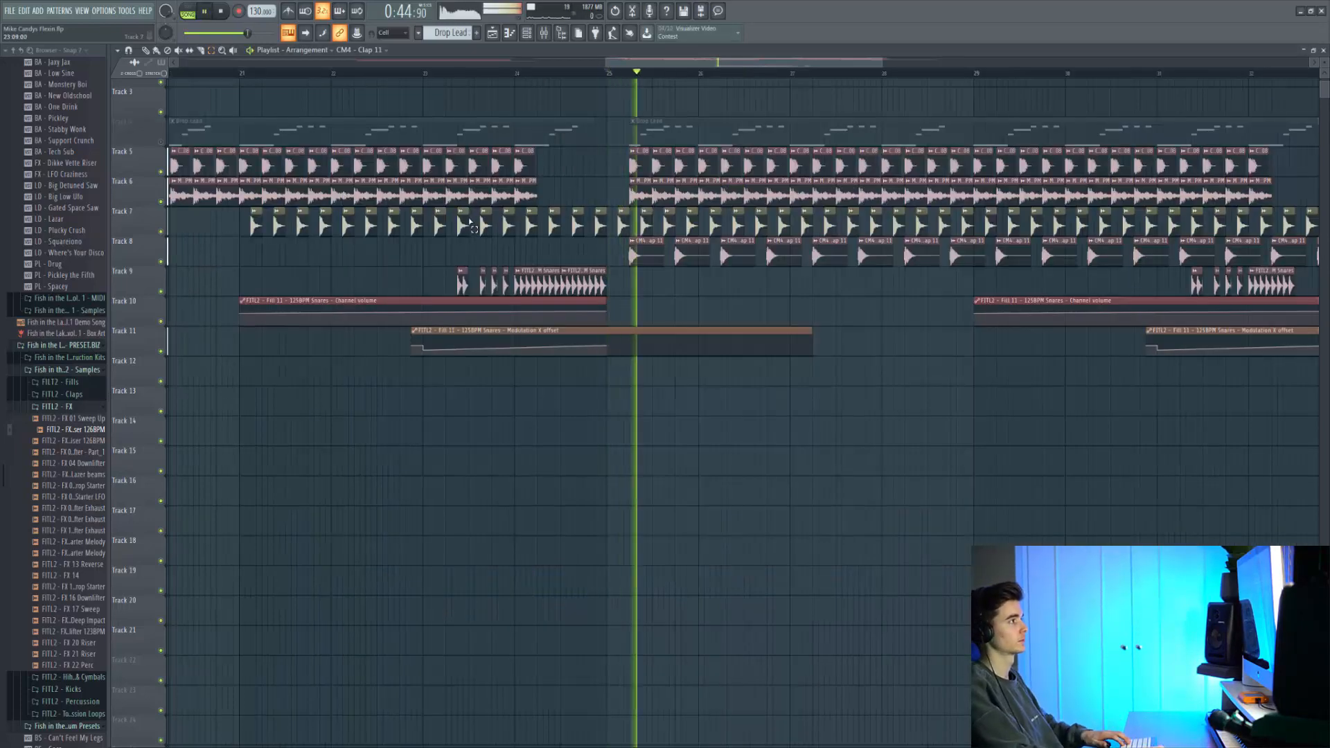
{"action": "scroll", "coordinate": [469, 222], "scroll_direction": "down", "scroll_amount": 3}
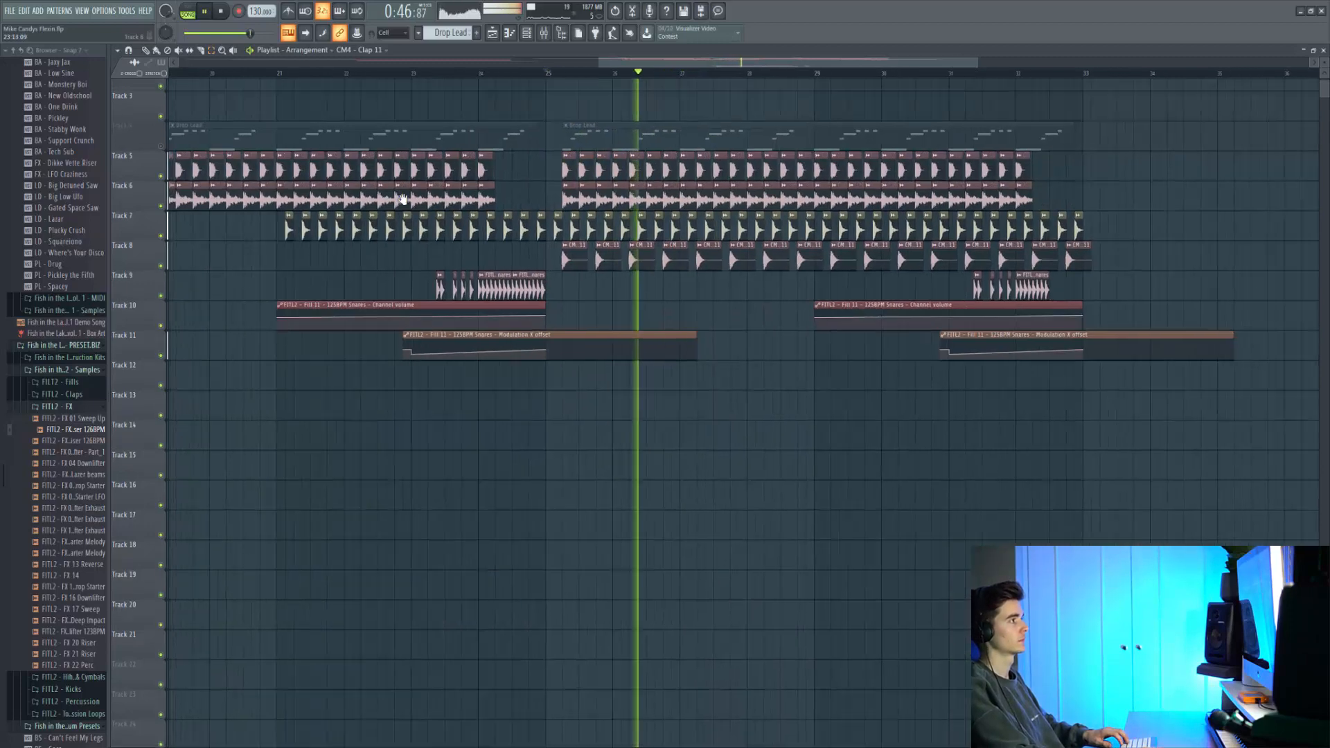
{"action": "scroll", "coordinate": [406, 210], "scroll_direction": "up", "scroll_amount": 1}
{"action": "scroll", "coordinate": [407, 210], "scroll_direction": "up", "scroll_amount": 1}
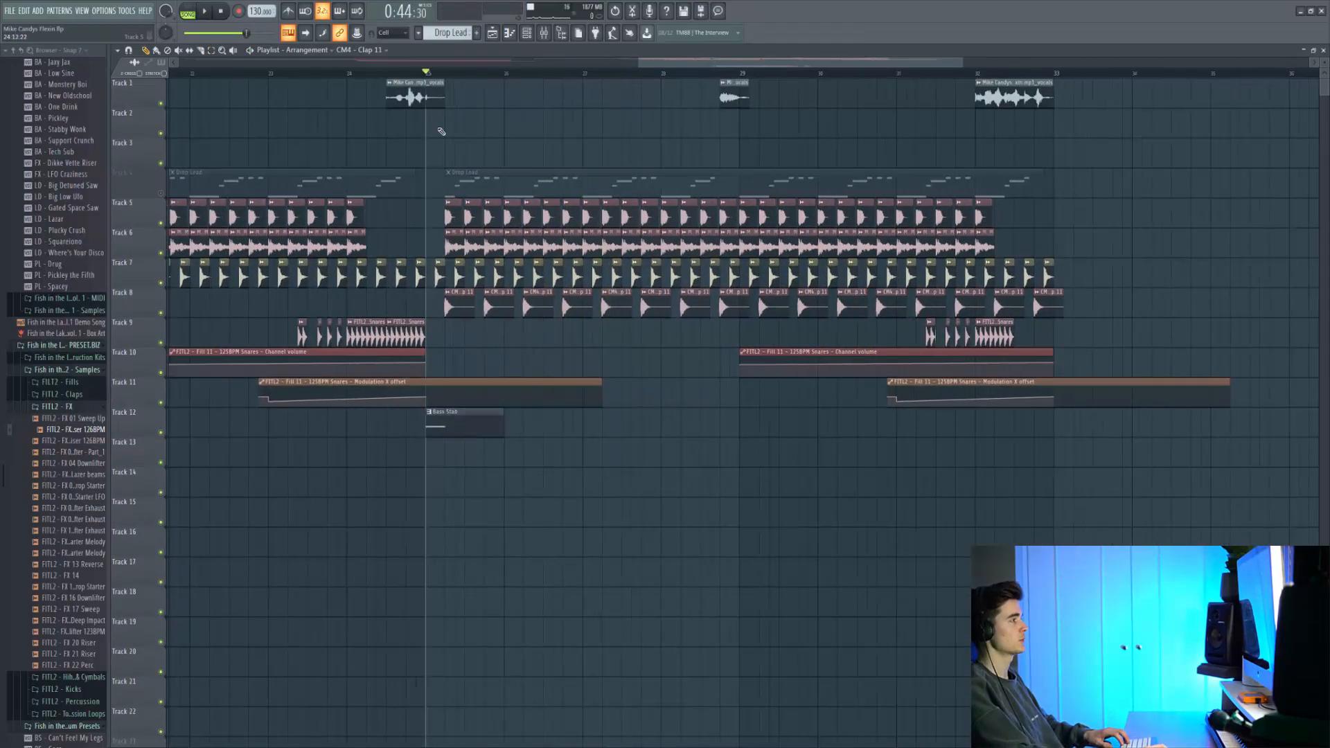
Audition the Bass Stab clip at bar 25 on Track 12 in the arrangement
{"action": "scroll", "coordinate": [444, 219], "scroll_direction": "up", "scroll_amount": 3, "text": "ctrl"}
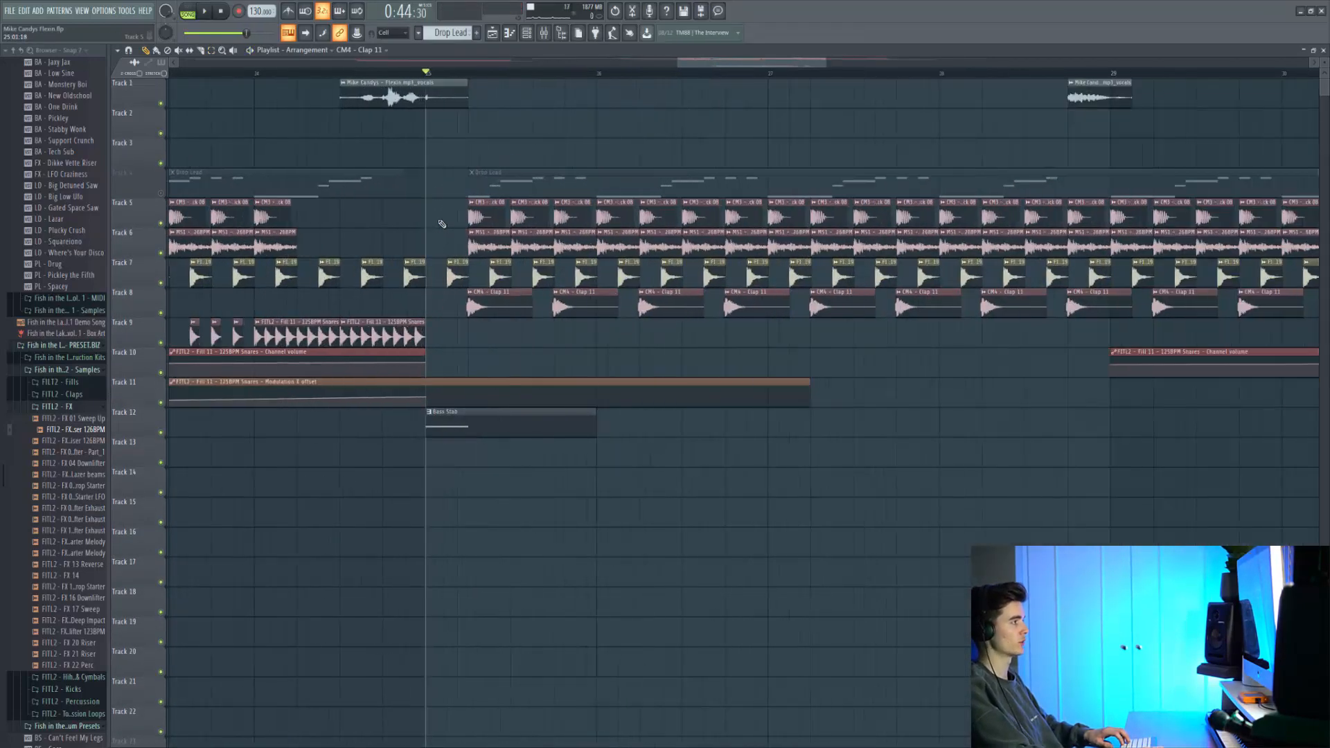
{"action": "key", "text": "space"}
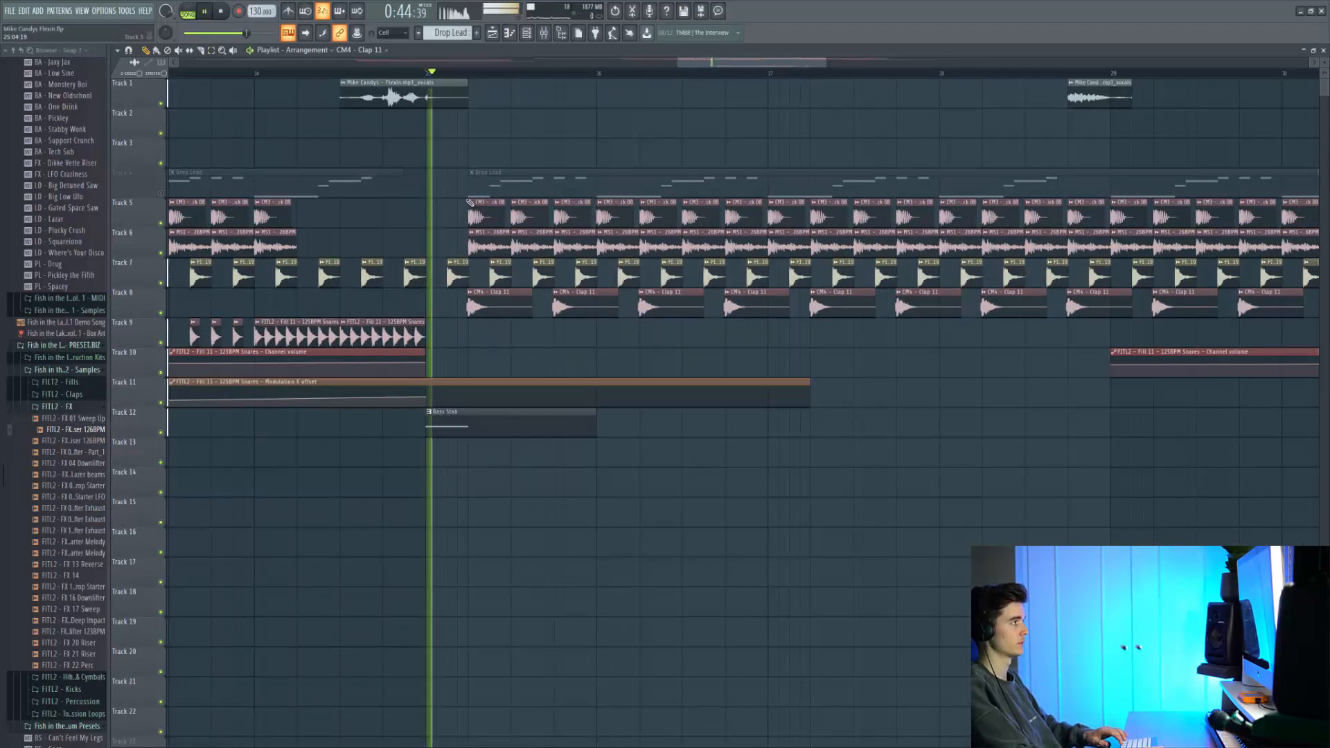
{"action": "key", "text": "space"}
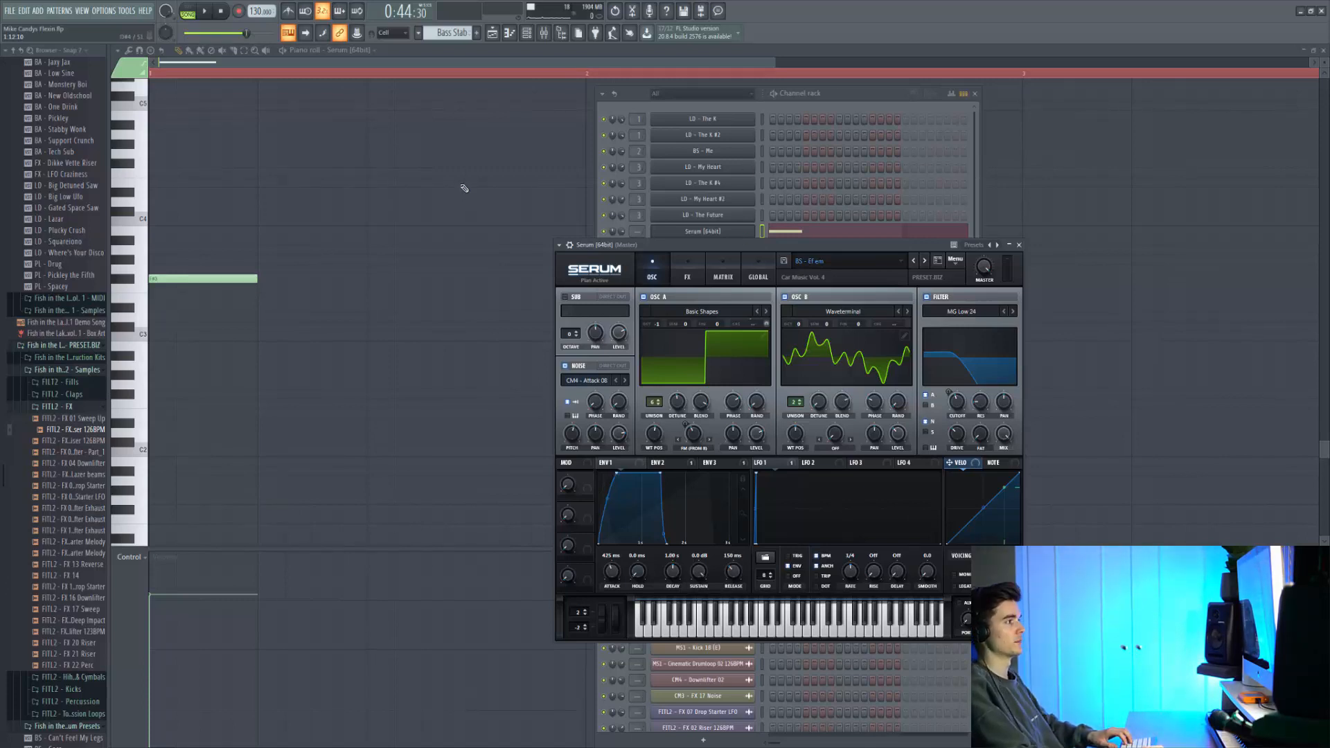
Switch to pattern playback and audition the Bass Stab pattern on its own
{"action": "right_click", "coordinate": [367, 257]}
{"action": "left_click", "coordinate": [188, 13]}
{"action": "key", "text": "space"}
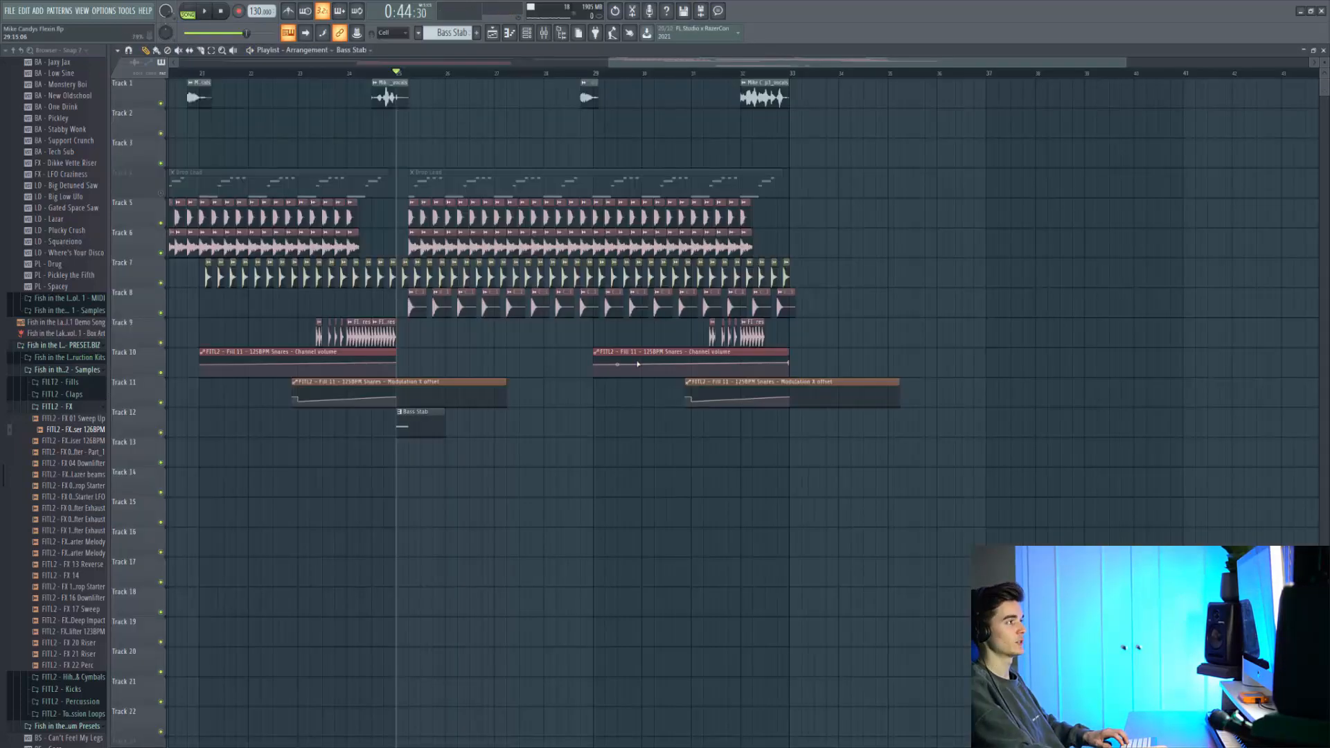
Play the arrangement from bar 25 to hear the downlifter, noise, impact and riser effects on Tracks 13 to 16
{"action": "scroll", "coordinate": [728, 334], "scroll_direction": "up", "scroll_amount": 2}
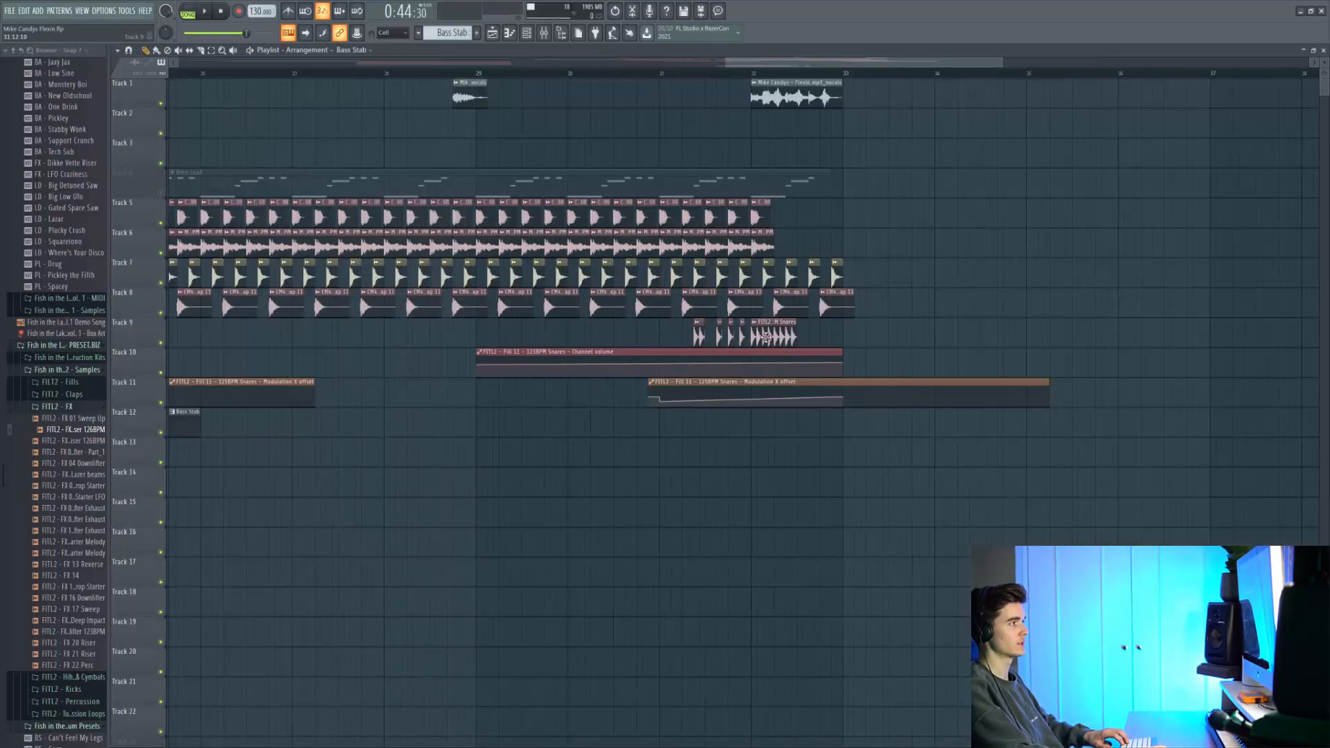
{"action": "scroll", "coordinate": [788, 333], "scroll_direction": "up", "scroll_amount": 3}
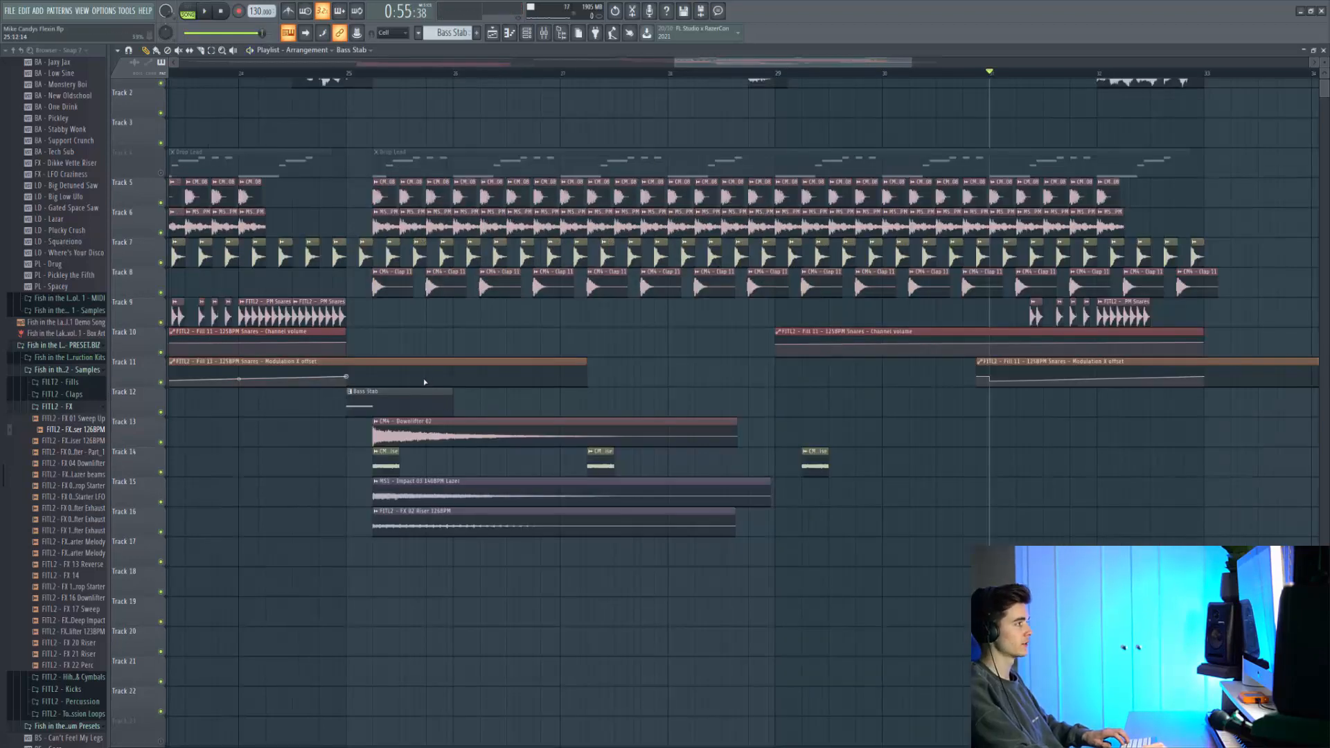
{"action": "scroll", "coordinate": [364, 341], "scroll_direction": "up", "scroll_amount": 3}
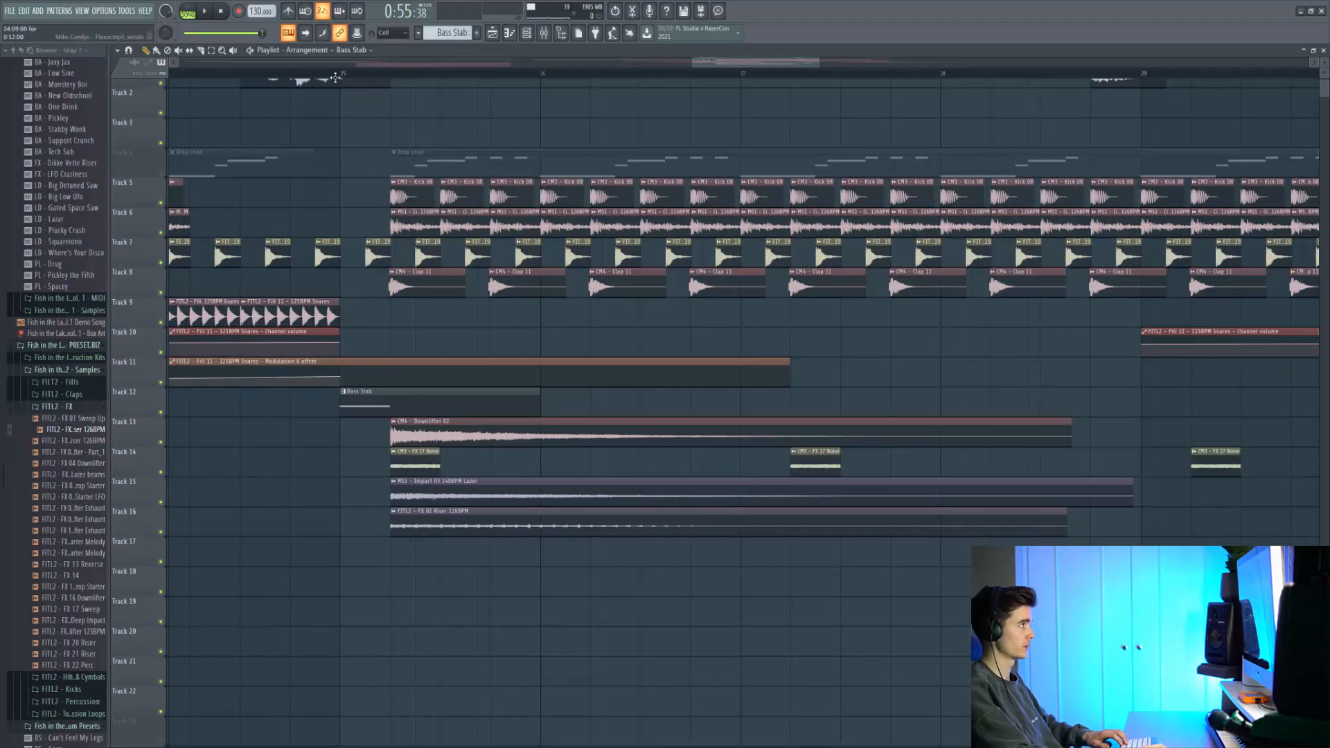
{"action": "left_click", "coordinate": [339, 74]}
{"action": "key", "text": "space"}
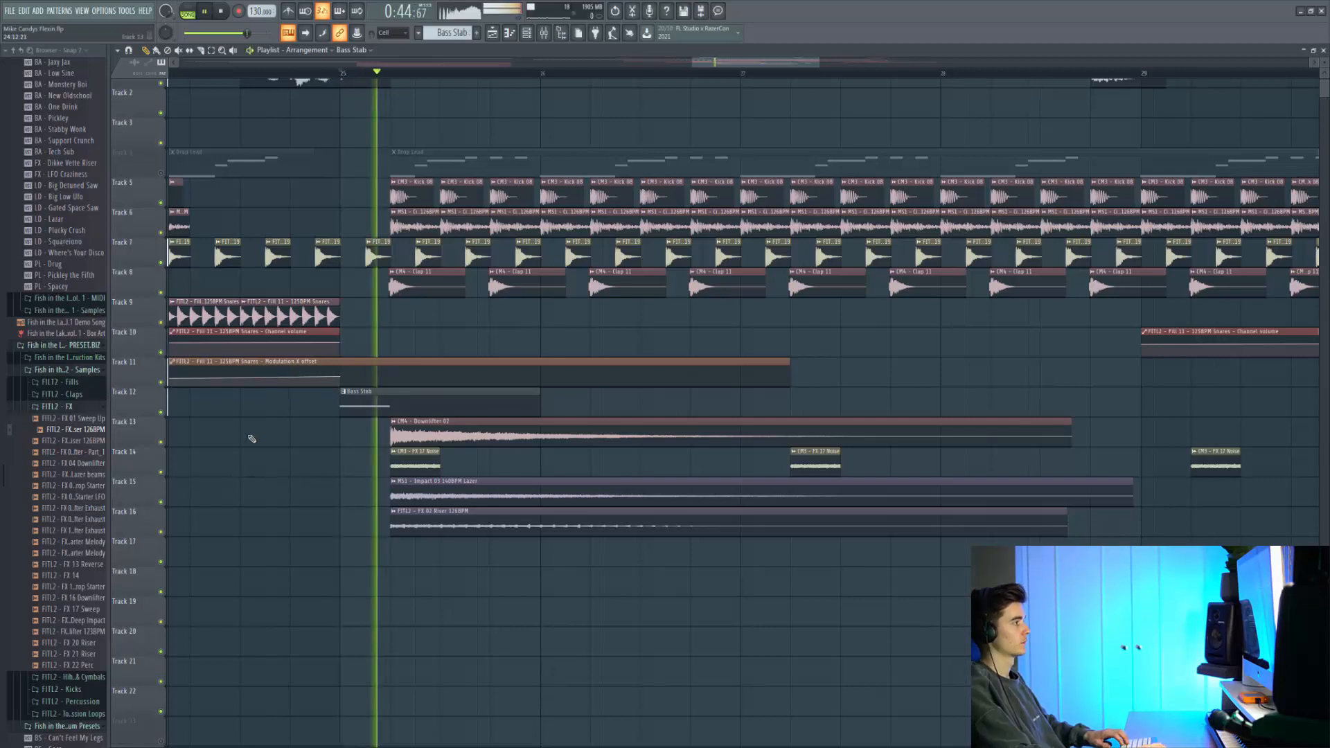
Solo Track 13 to audition the Downlifter 02 clip and open its sample settings, then audition the soloed FX 02 Riser on Track 16
{"action": "right_click", "coordinate": [160, 442]}
{"action": "double_click", "coordinate": [410, 431]}
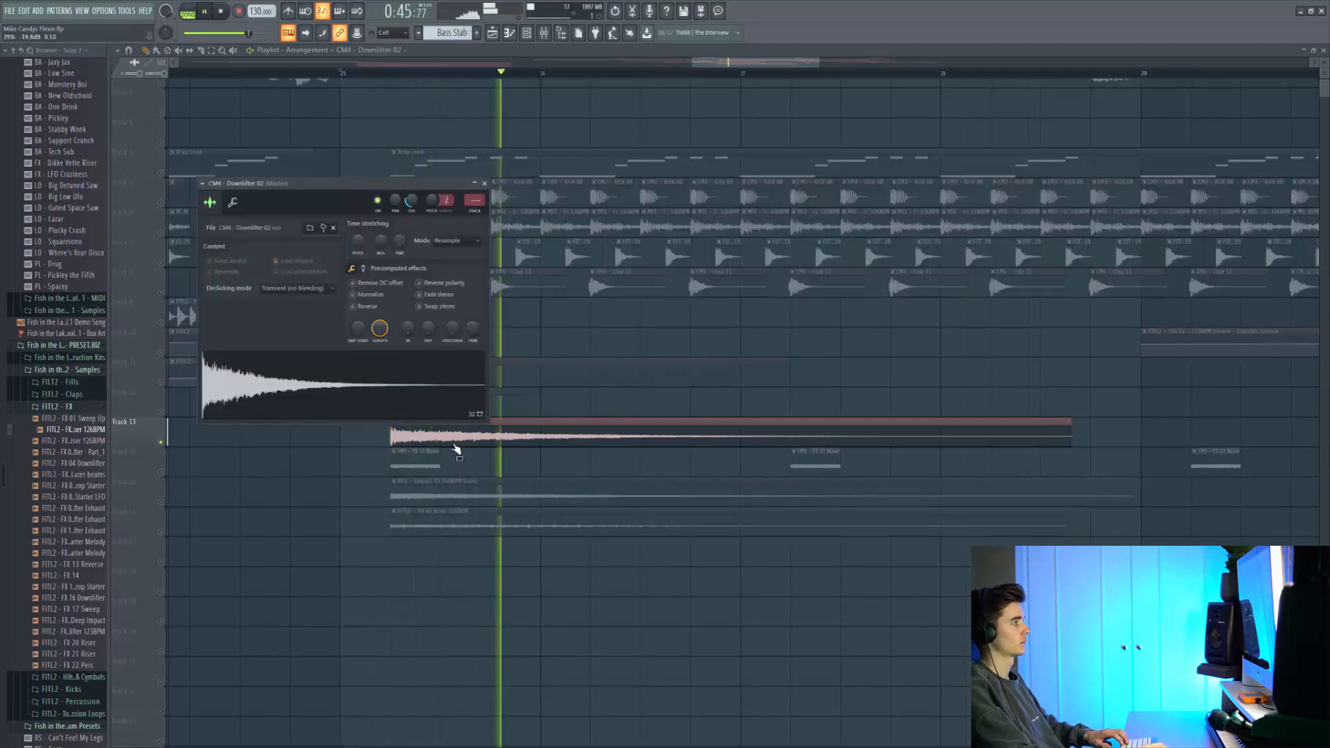
{"action": "key", "text": "space"}
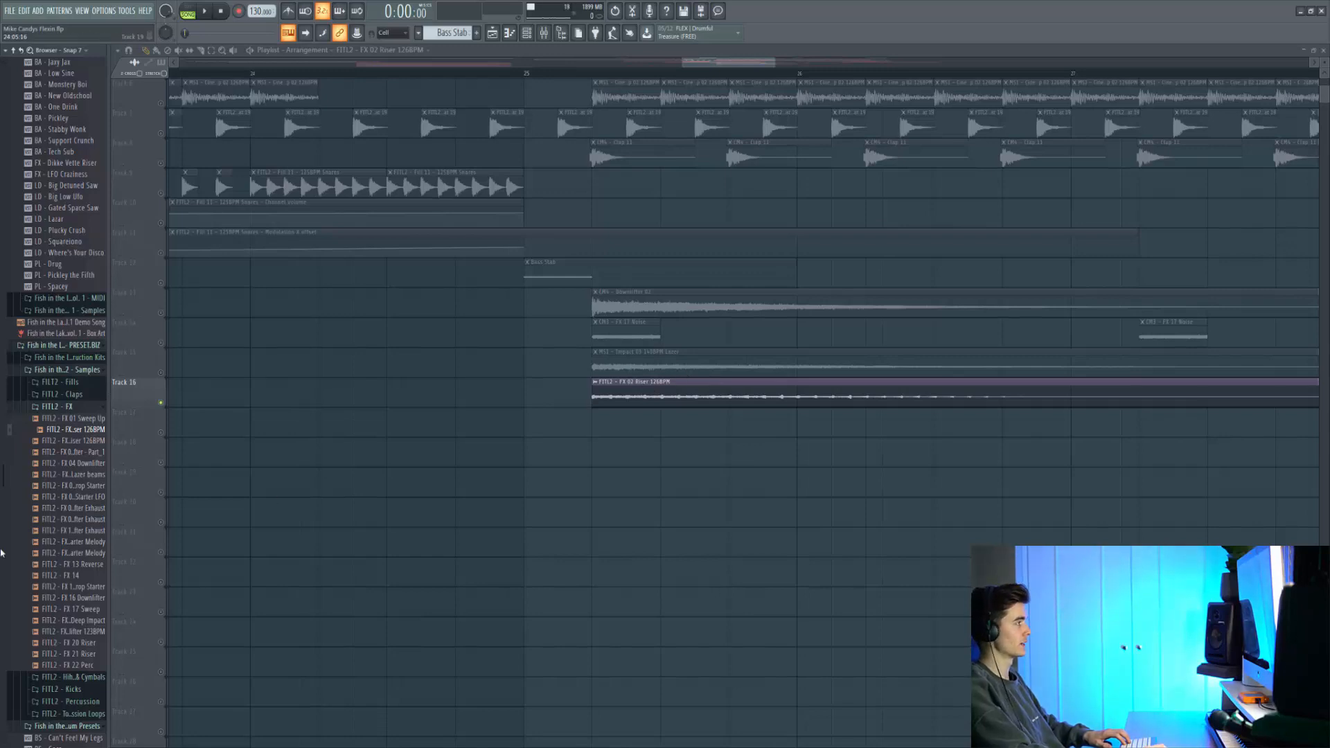
{"action": "left_click", "coordinate": [82, 432]}
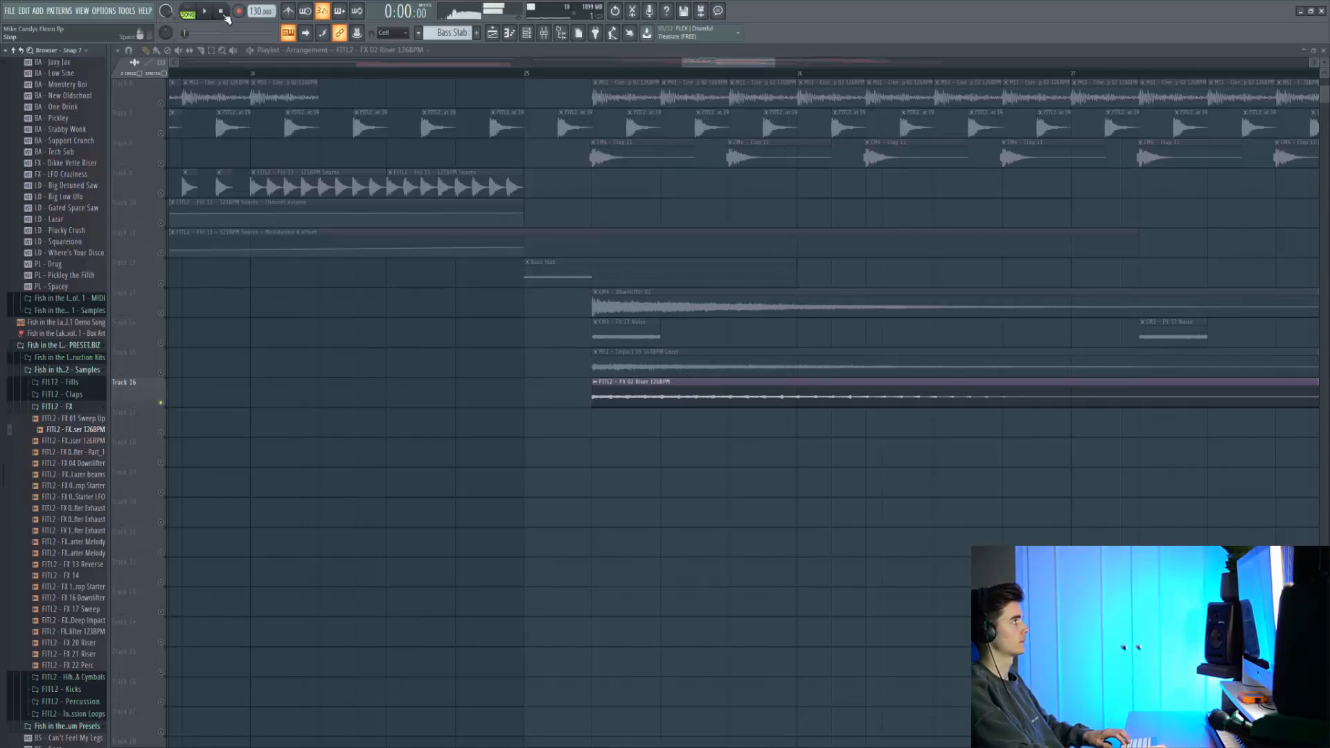
{"action": "double_click", "coordinate": [640, 402]}
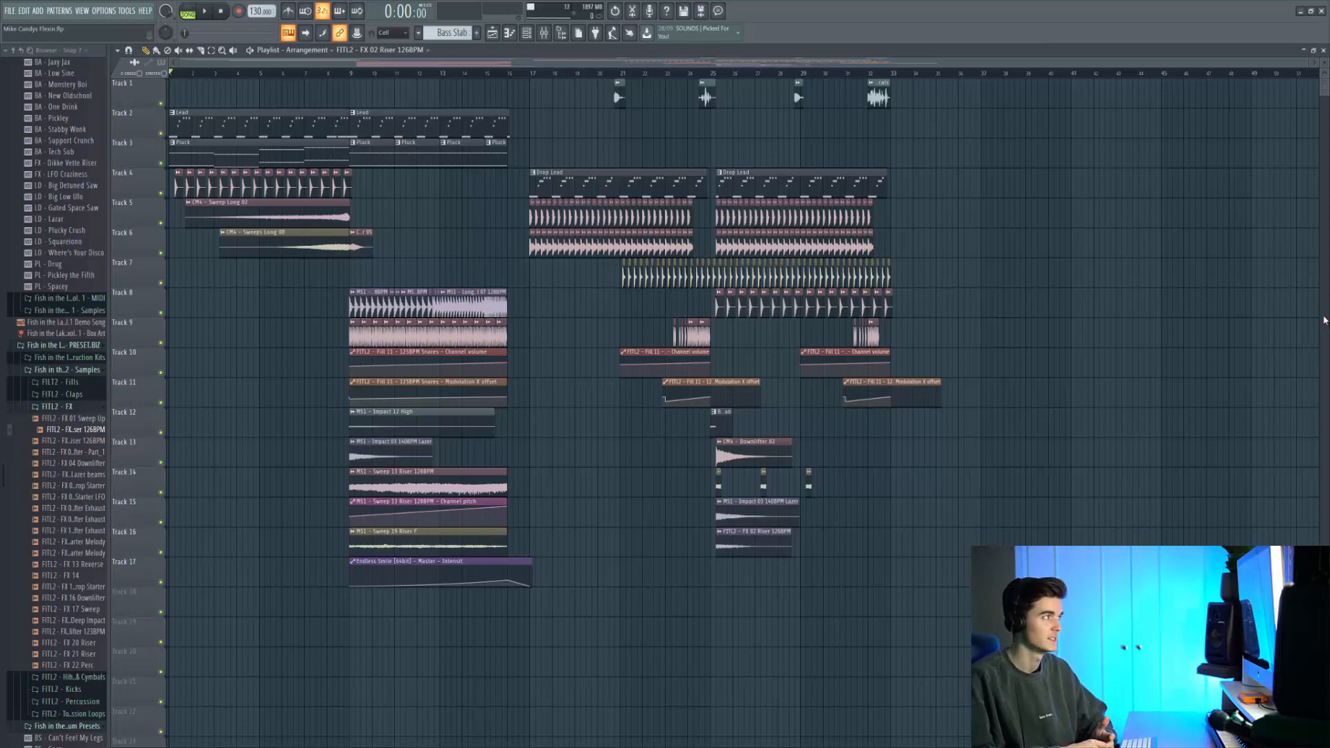
{"action": "key", "text": "space"}
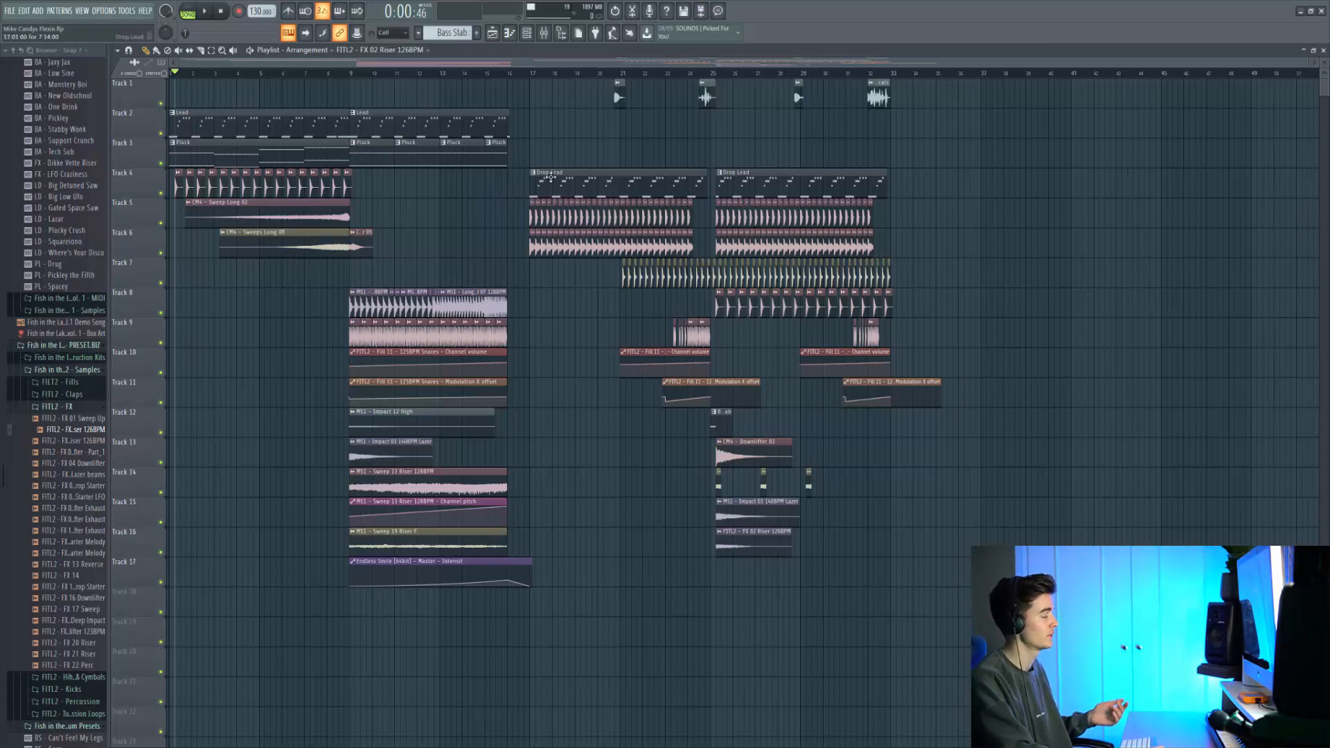
{"action": "key", "text": "space"}
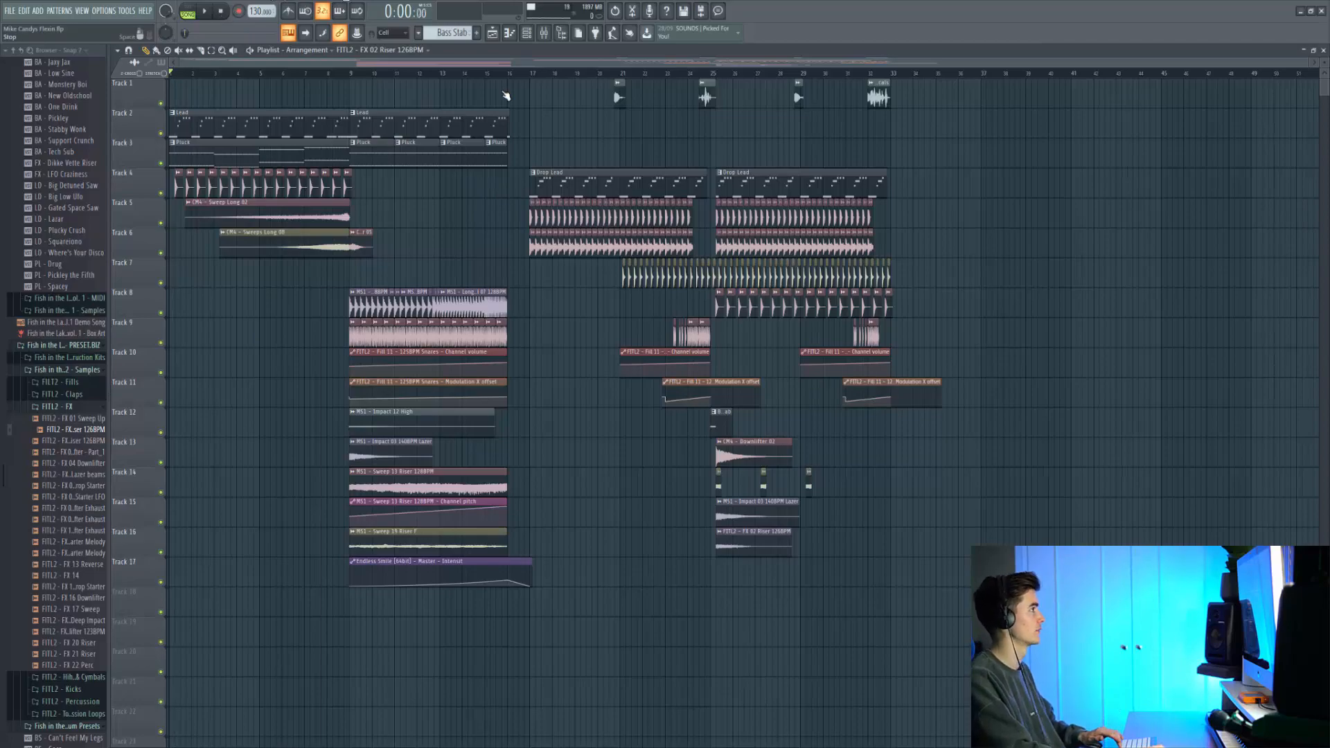